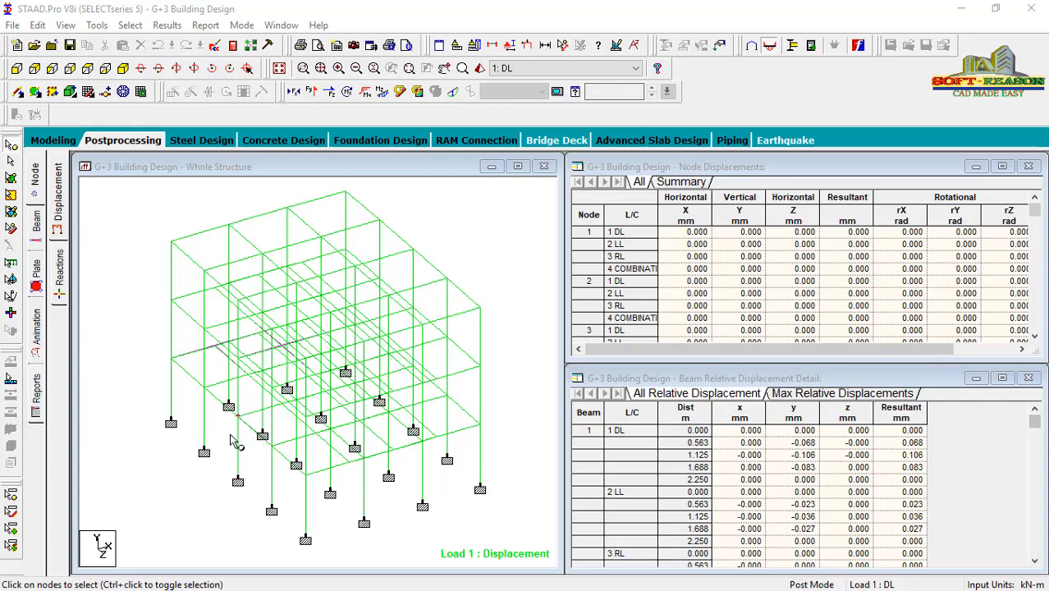
- Annotate the support reactions of the whole structure with their Global Y values
{"action": "left_click", "coordinate": [238, 414]}
{"action": "left_click", "coordinate": [262, 371]}
{"action": "left_click", "coordinate": [168, 26]}
{"action": "left_click", "coordinate": [233, 273]}
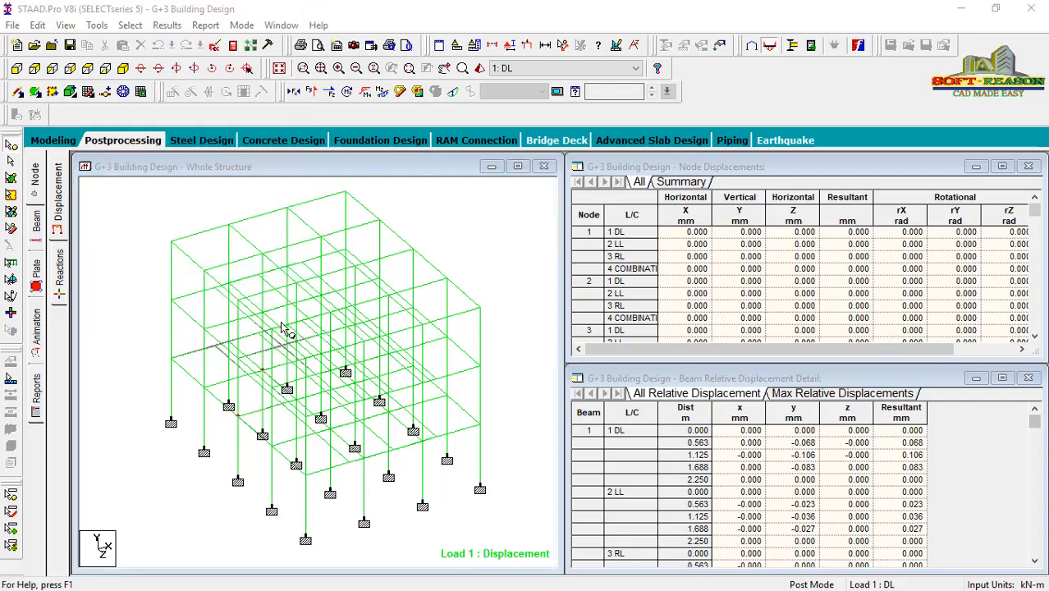
{"action": "left_click", "coordinate": [556, 188]}
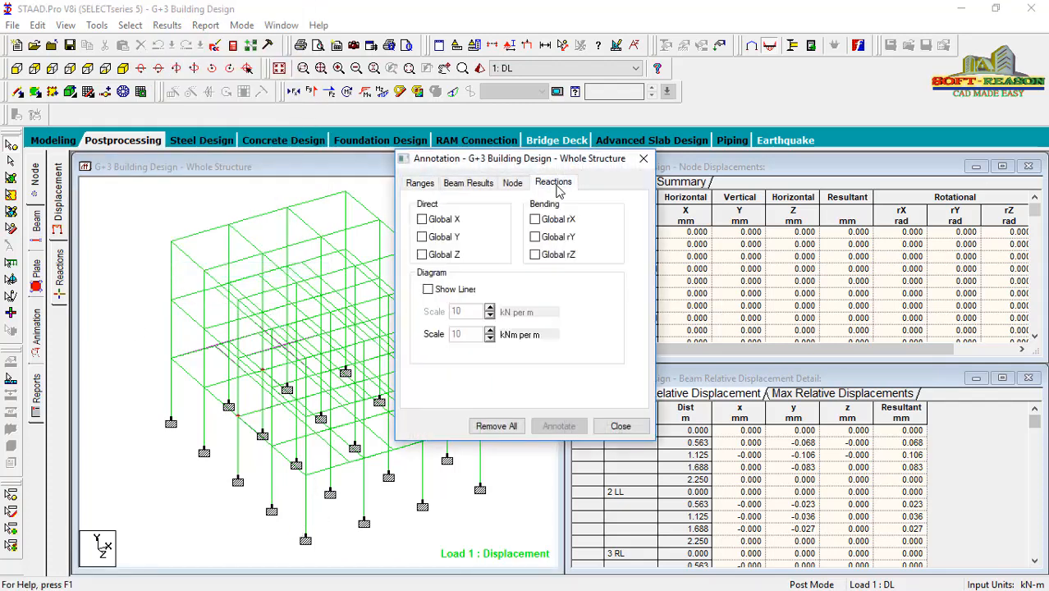
{"action": "left_click", "coordinate": [432, 237]}
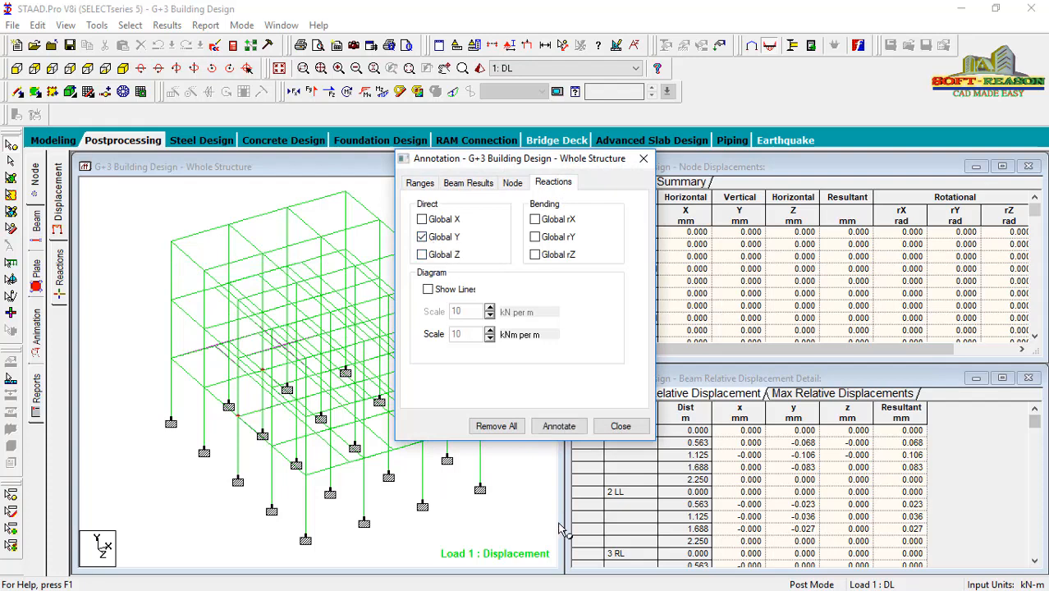
{"action": "left_click", "coordinate": [558, 426]}
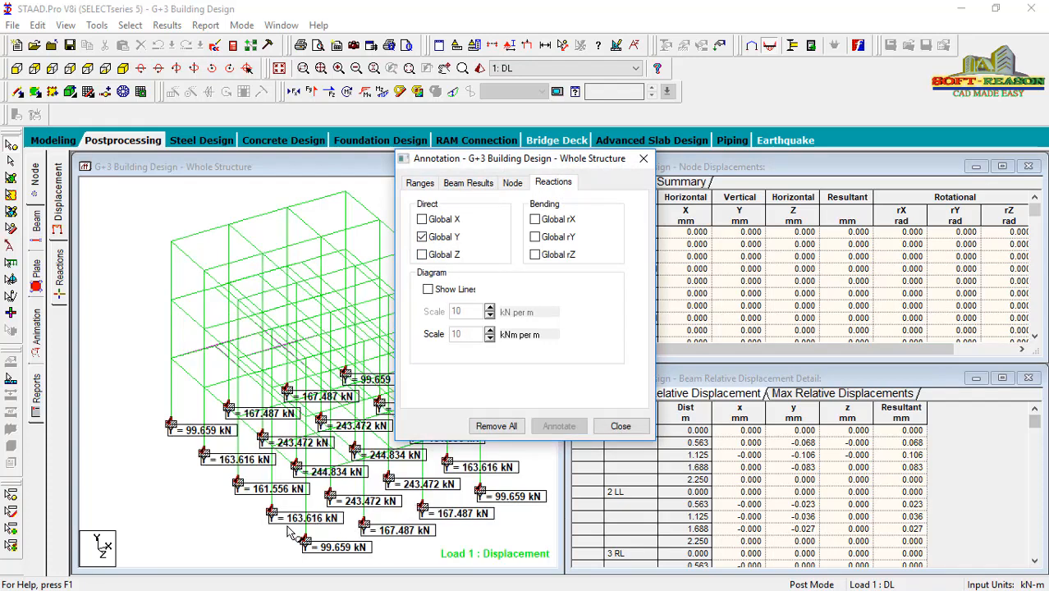
{"action": "left_click", "coordinate": [620, 426]}
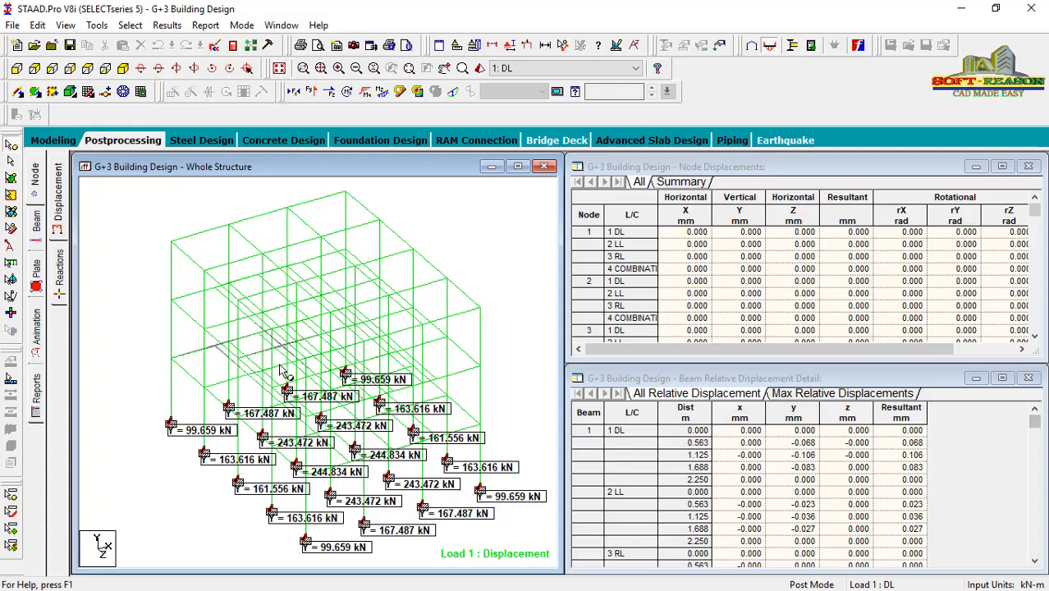
- Show the plate stress contour for load case 1: DL with the Max Absolute stress type and normal fill
{"action": "left_click", "coordinate": [37, 275]}
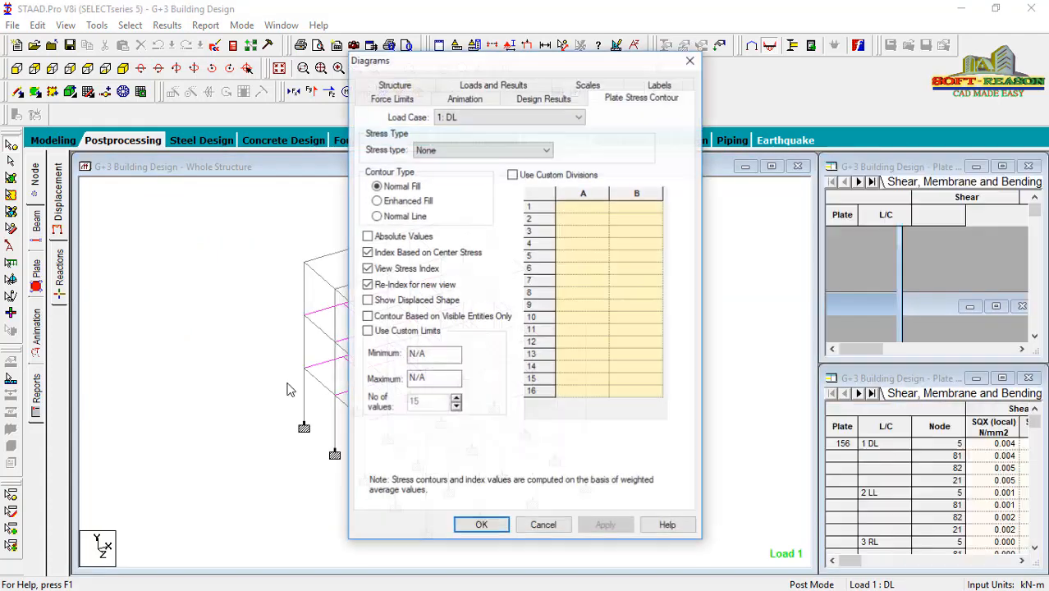
{"action": "left_click", "coordinate": [481, 152]}
{"action": "left_click", "coordinate": [436, 180]}
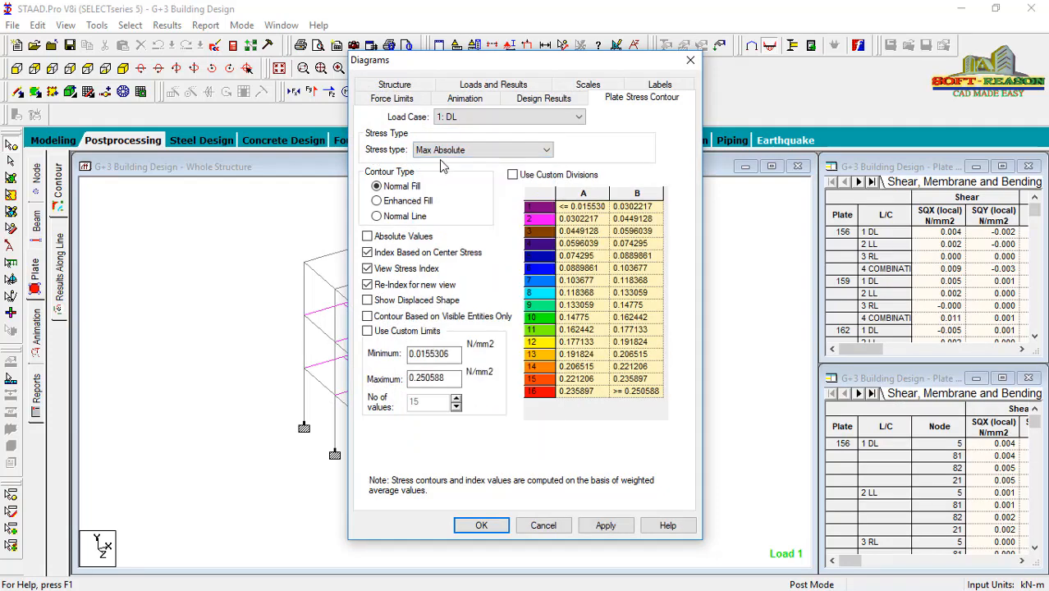
{"action": "left_click_drag", "start_coordinate": [591, 70], "coordinate": [848, 54]}
{"action": "left_click", "coordinate": [863, 510]}
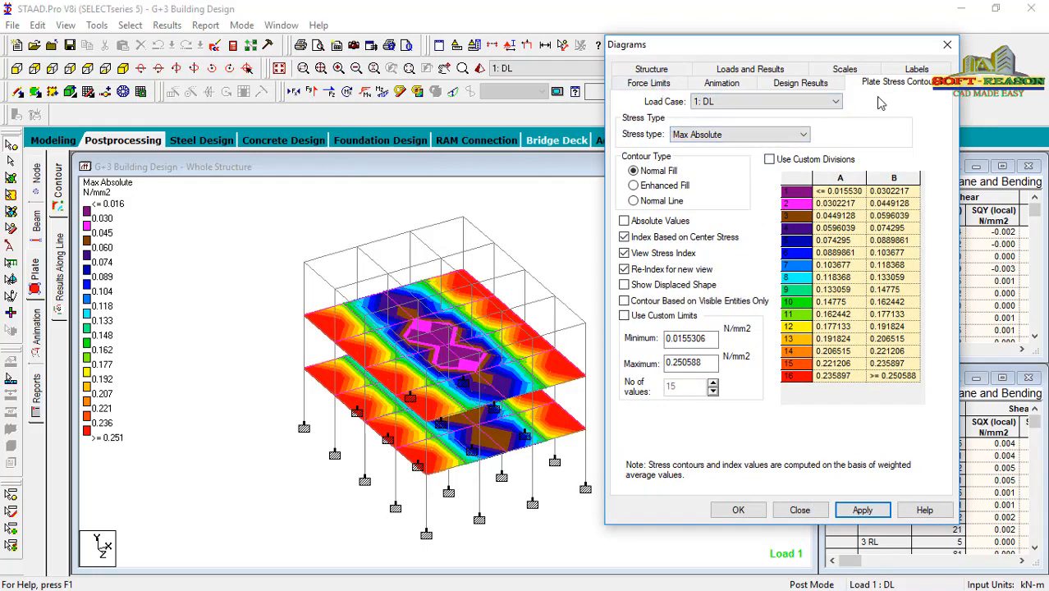
- Display the structure with full 3D sections, then set the 3D sections back to None
{"action": "left_click", "coordinate": [652, 70]}
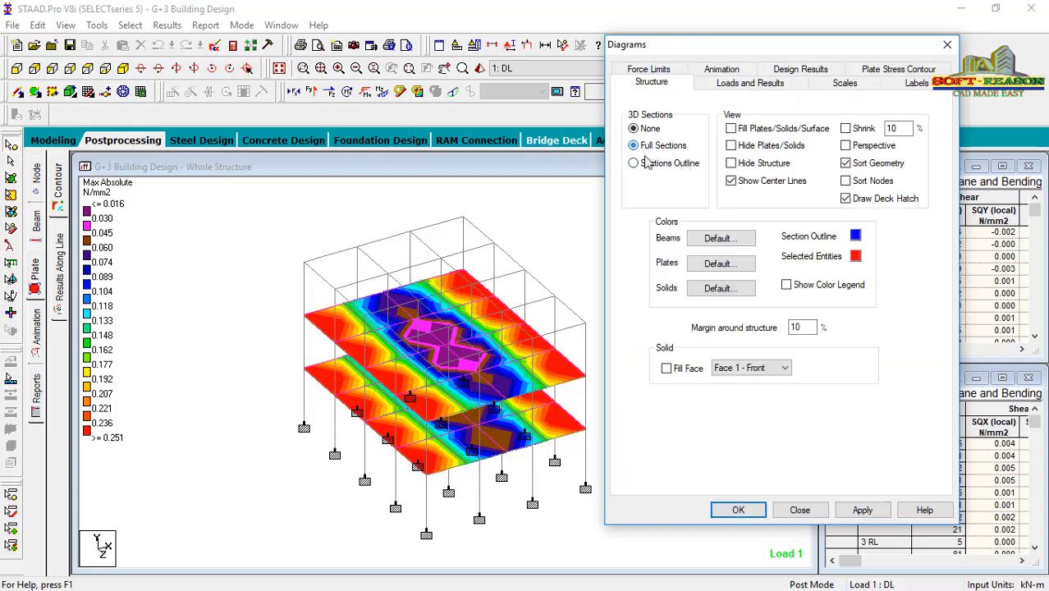
{"action": "left_click", "coordinate": [862, 510]}
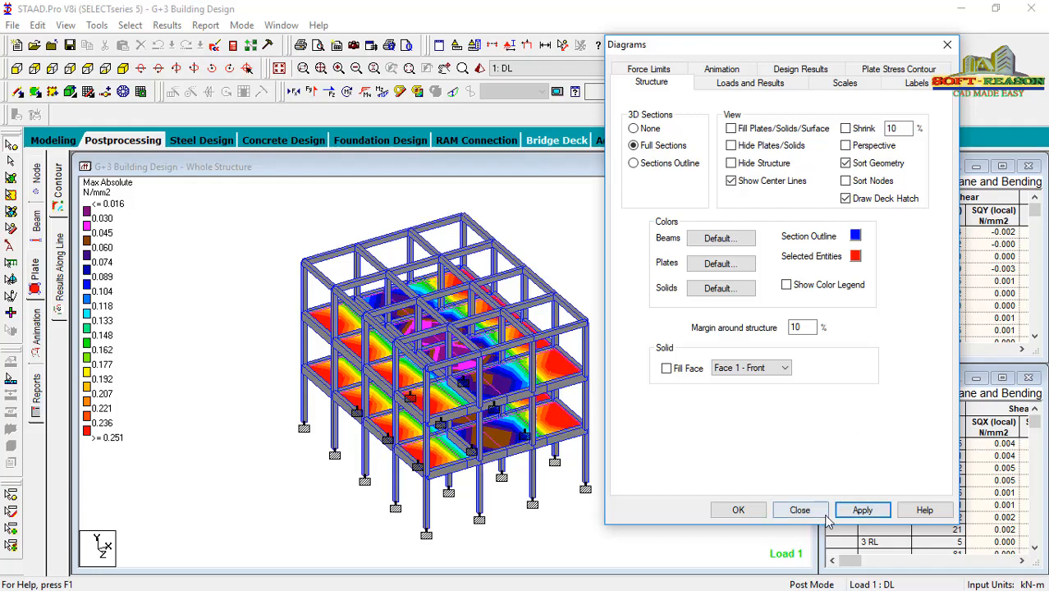
{"action": "left_click", "coordinate": [647, 130]}
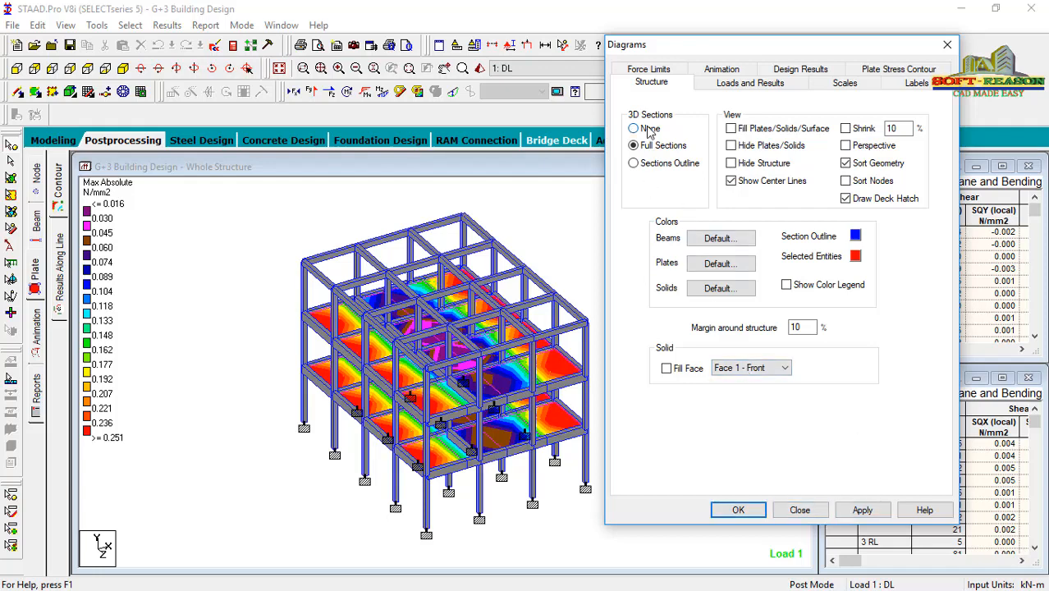
{"action": "left_click", "coordinate": [862, 510]}
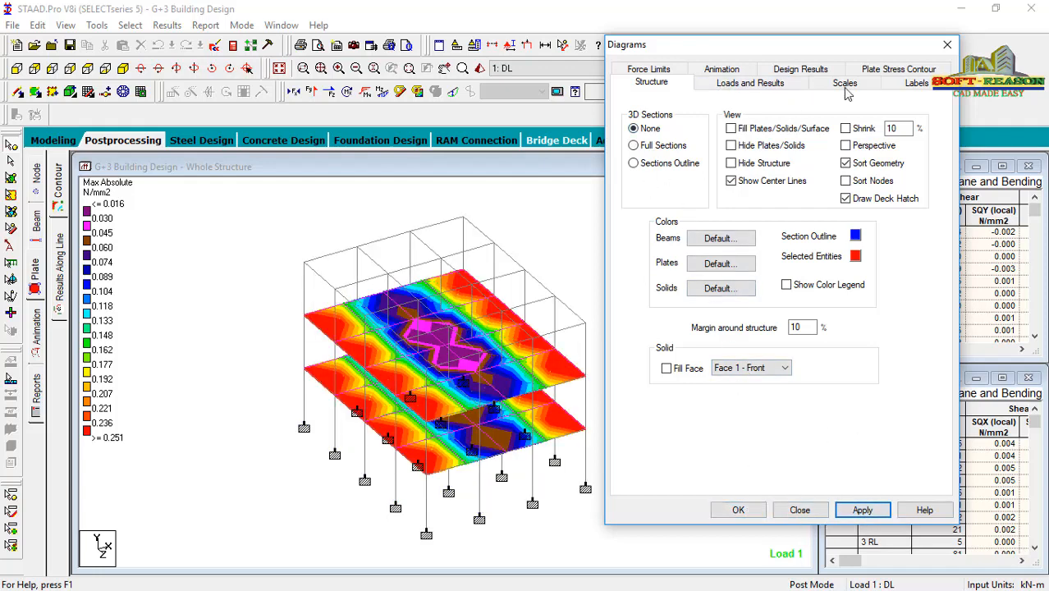
- Turn off the plate stress contour by setting its stress type to None
{"action": "left_click", "coordinate": [888, 72]}
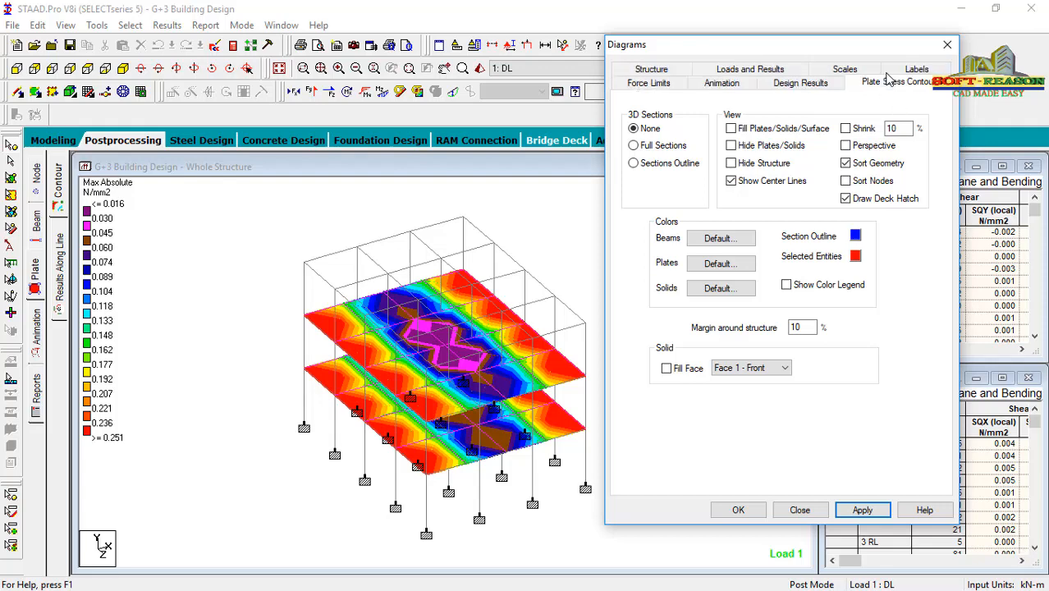
{"action": "left_click", "coordinate": [739, 135]}
{"action": "scroll", "coordinate": [751, 168], "scroll_direction": "up", "scroll_amount": 1}
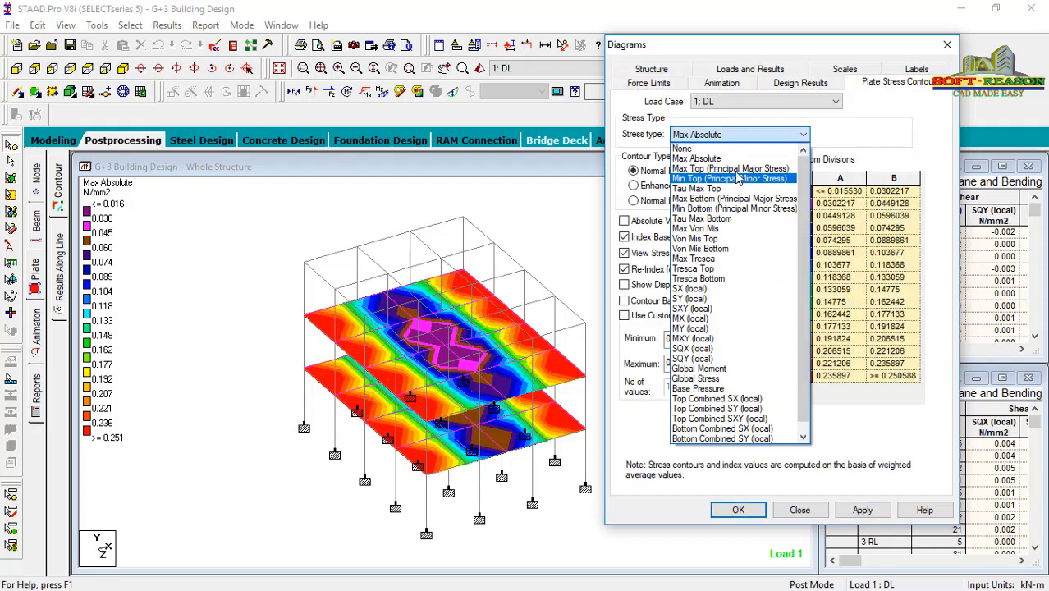
{"action": "left_click", "coordinate": [708, 147]}
{"action": "left_click", "coordinate": [861, 510]}
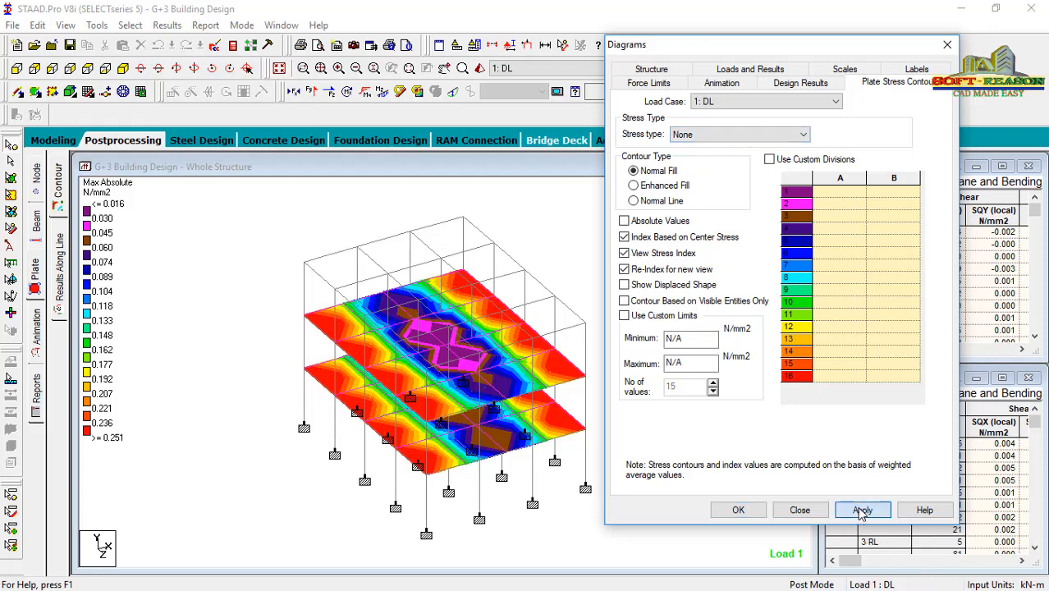
{"action": "left_click", "coordinate": [738, 510]}
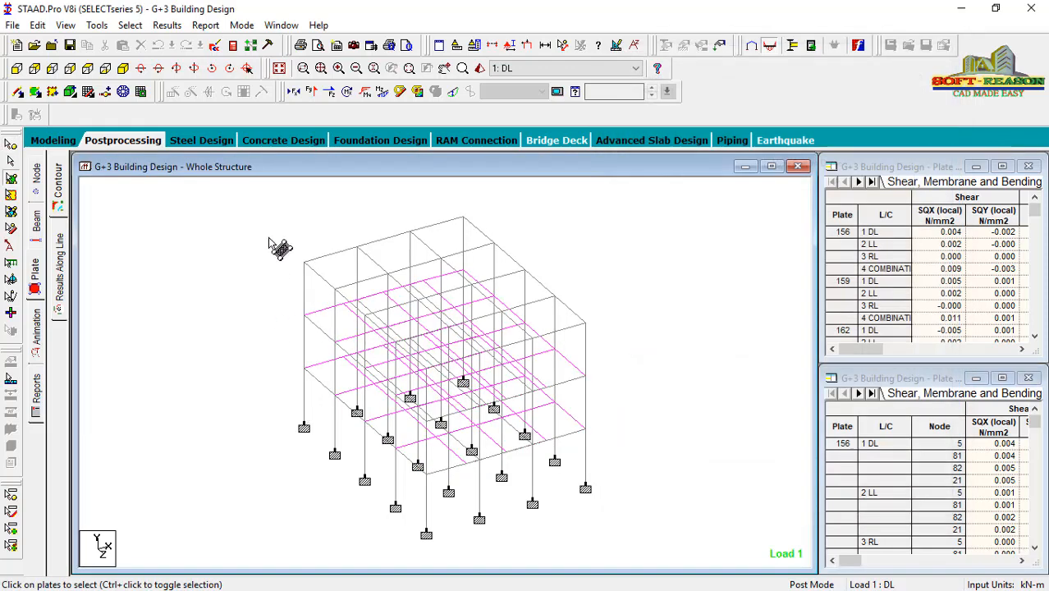
- View the bending Z moment diagram for the dead load, hide it and display the Shear Y diagram
{"action": "left_click", "coordinate": [365, 94]}
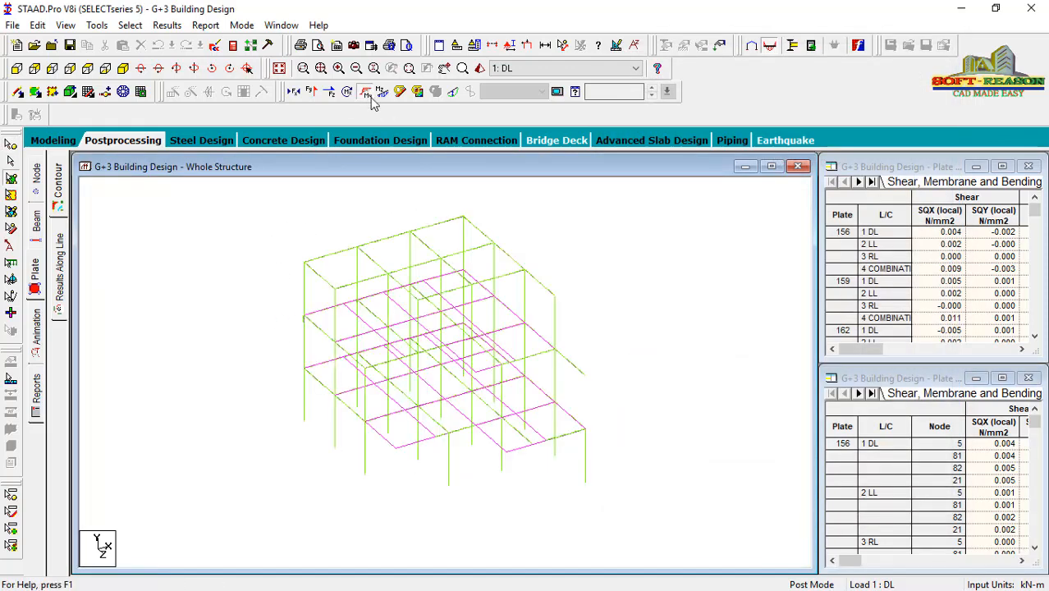
{"action": "left_click", "coordinate": [381, 94]}
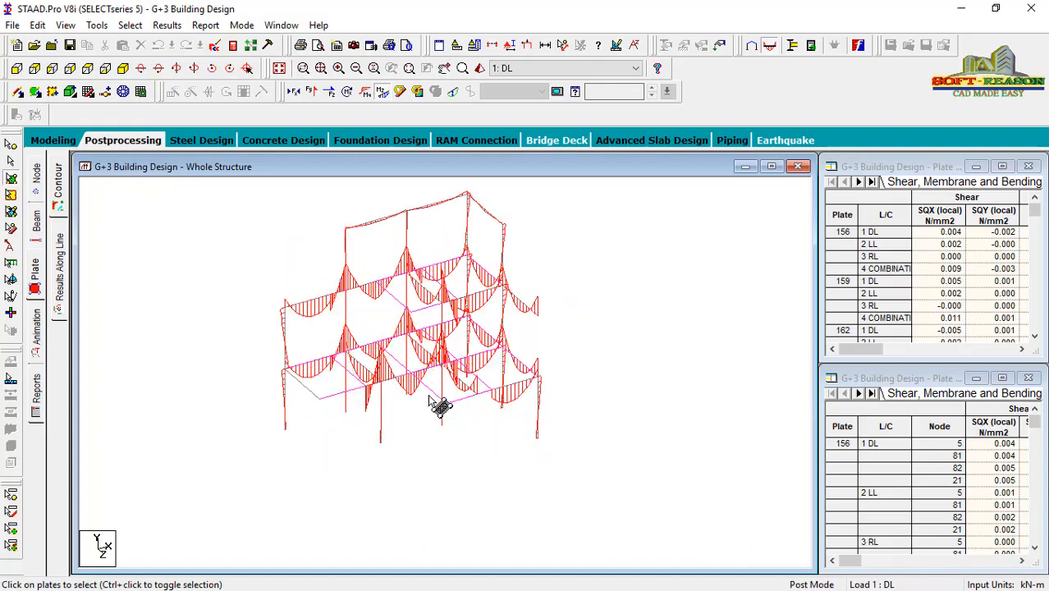
{"action": "left_click", "coordinate": [381, 93]}
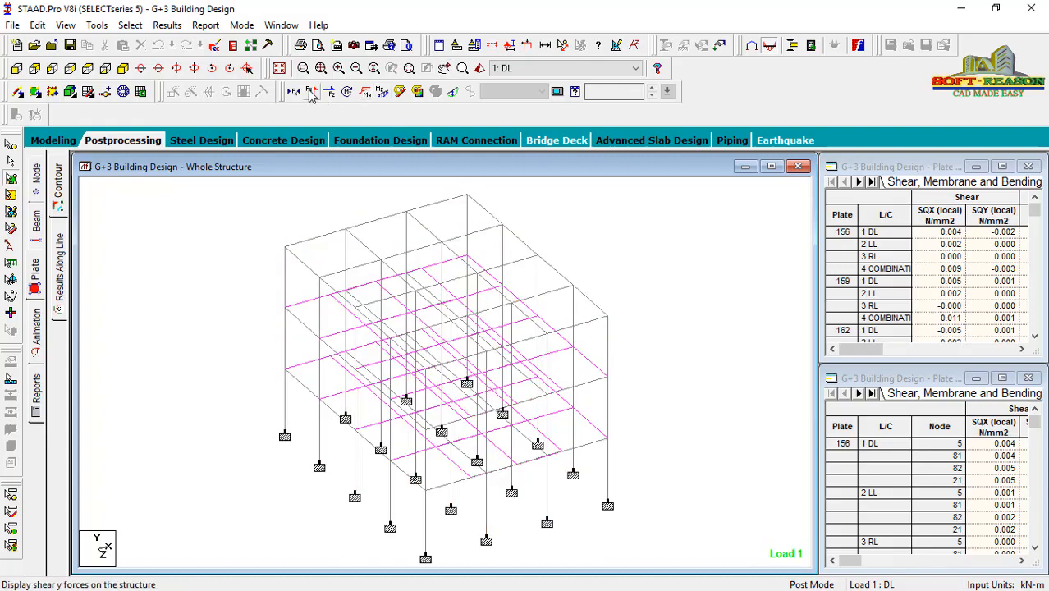
{"action": "left_click", "coordinate": [312, 92]}
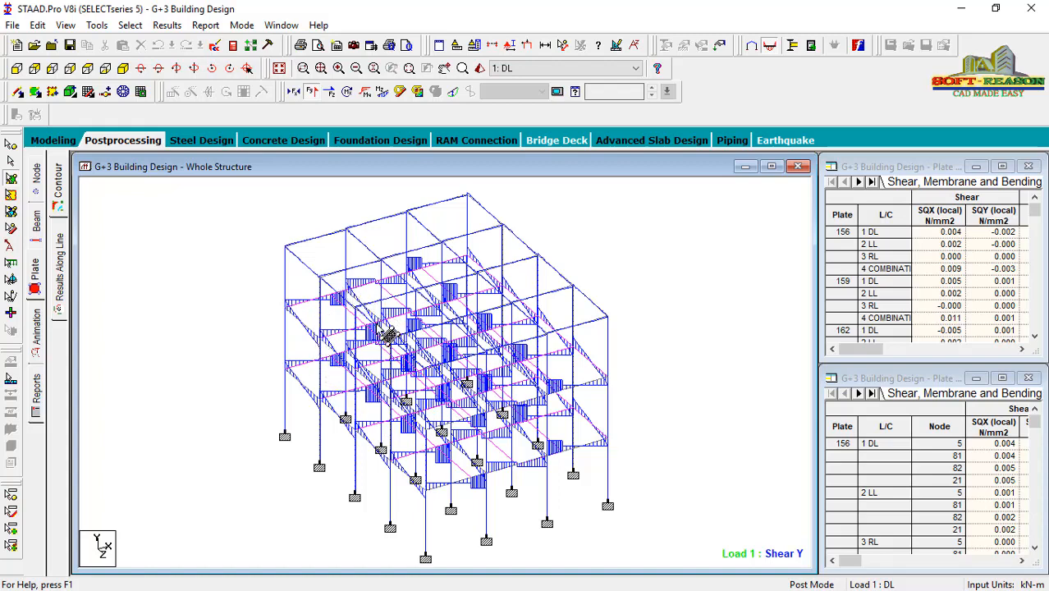
- Include all load cases for foundation design using all supports and send the model to STAAD.foundation
{"action": "left_click", "coordinate": [380, 145]}
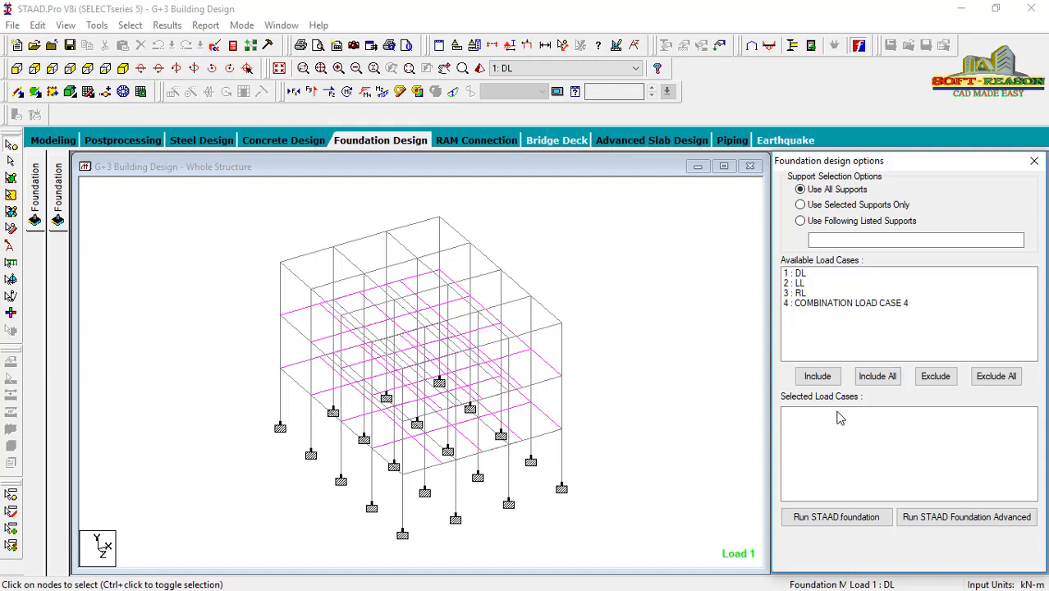
{"action": "left_click", "coordinate": [878, 379]}
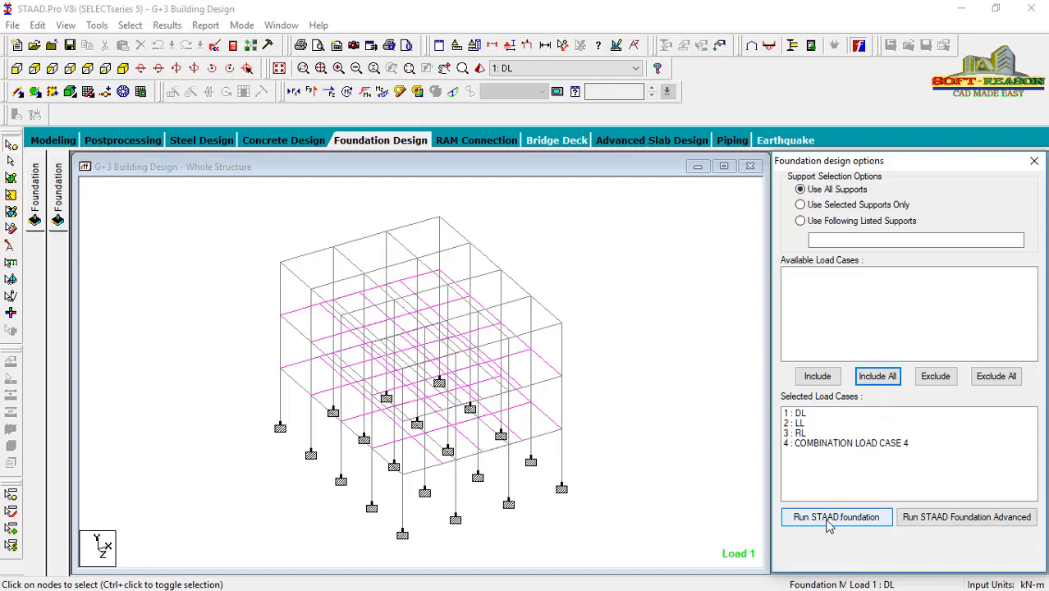
{"action": "left_click", "coordinate": [857, 518]}
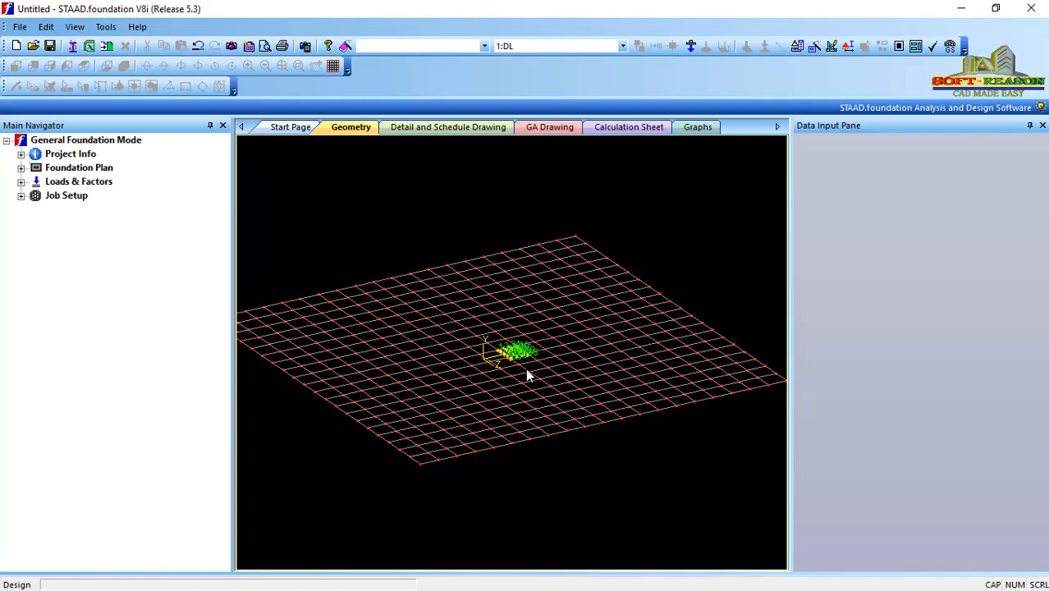
- Start generating load combinations under Loads & Factors and choose the BRITISH load combination table
{"action": "scroll", "coordinate": [525, 364], "scroll_direction": "up", "scroll_amount": 8}
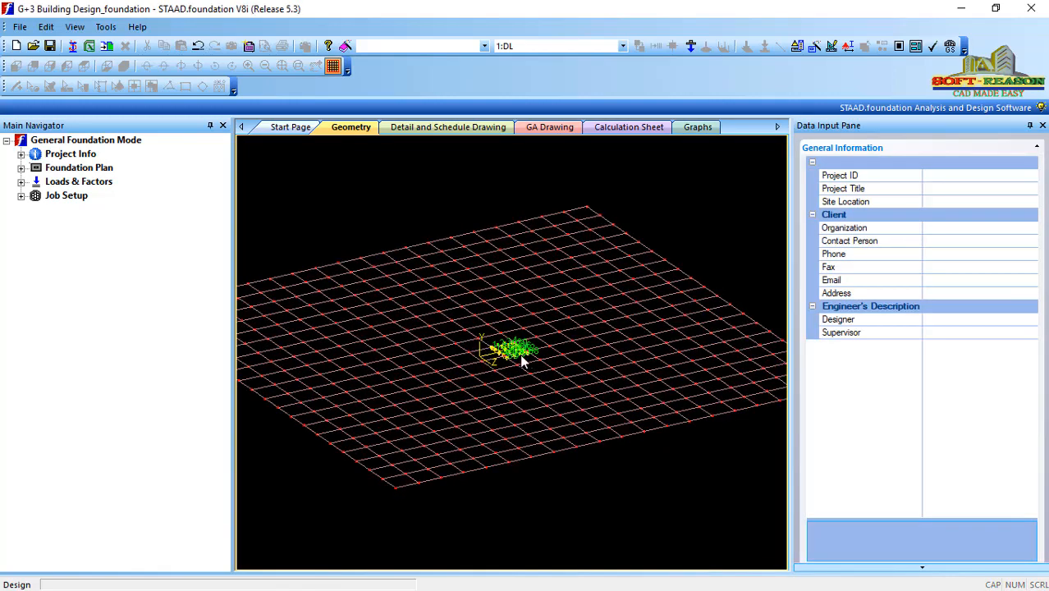
{"action": "scroll", "coordinate": [512, 343], "scroll_direction": "up", "scroll_amount": 6}
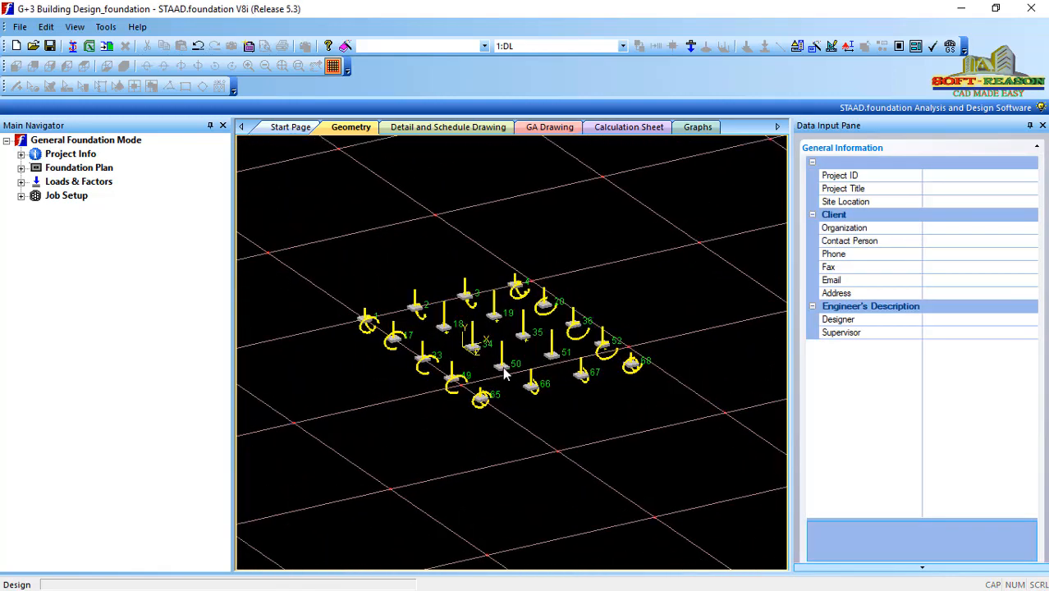
{"action": "scroll", "coordinate": [439, 354], "scroll_direction": "up", "scroll_amount": 1}
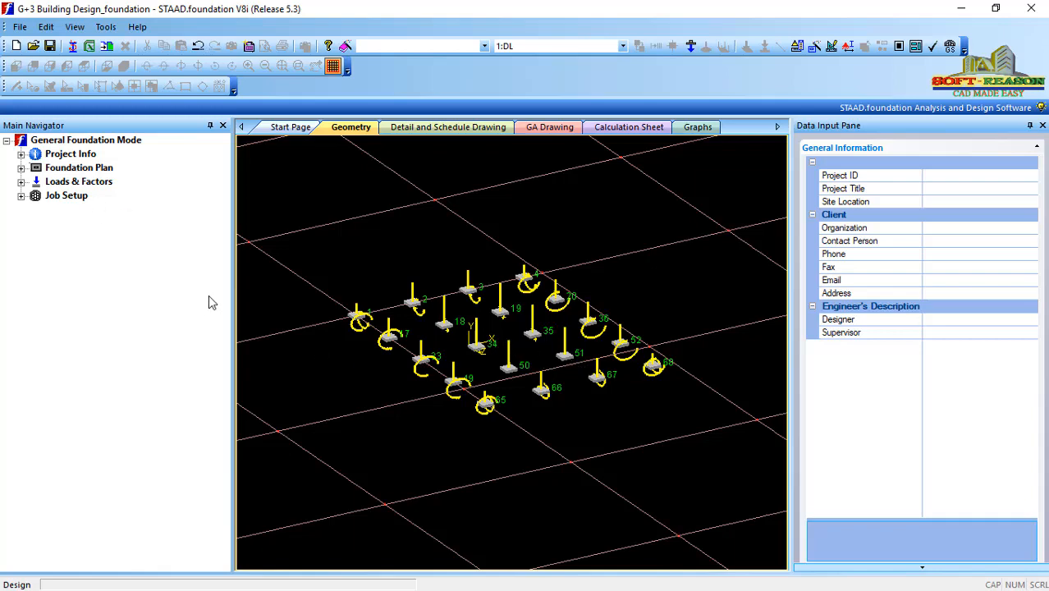
{"action": "left_click", "coordinate": [21, 182]}
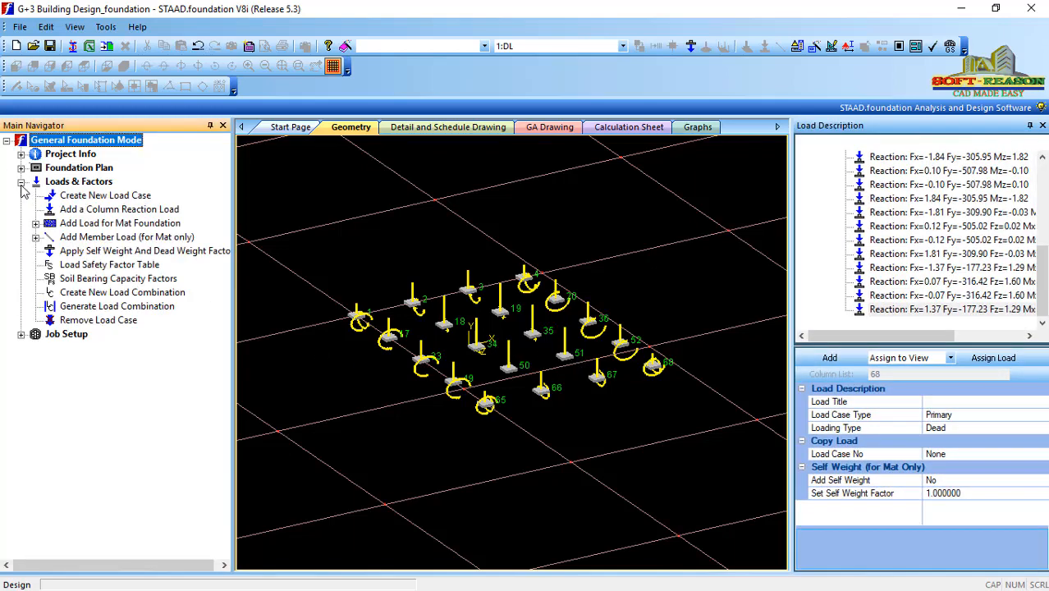
{"action": "left_click", "coordinate": [102, 308]}
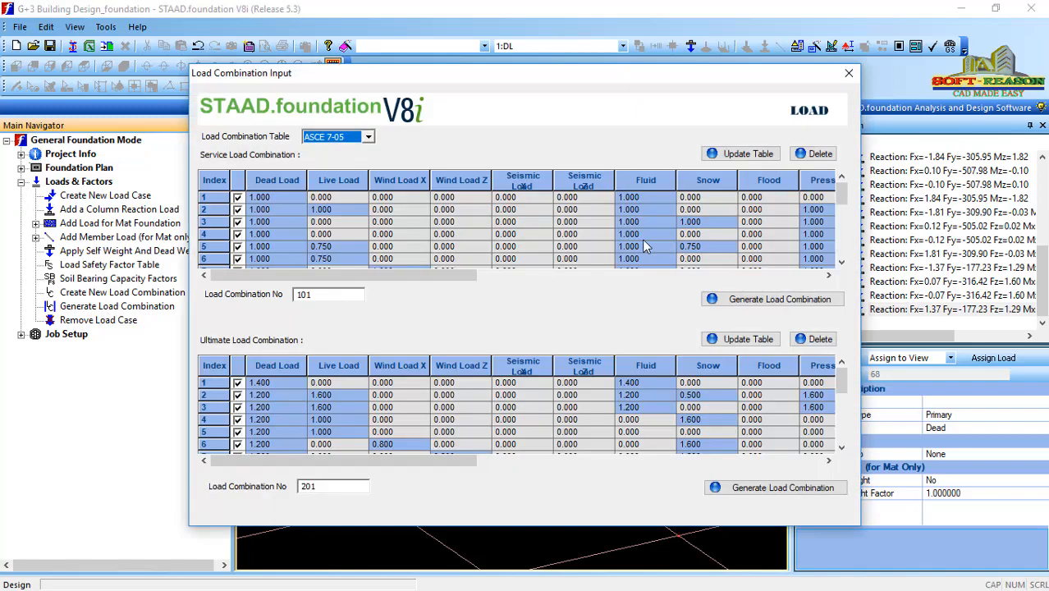
{"action": "left_click_drag", "start_coordinate": [577, 88], "coordinate": [590, 121]}
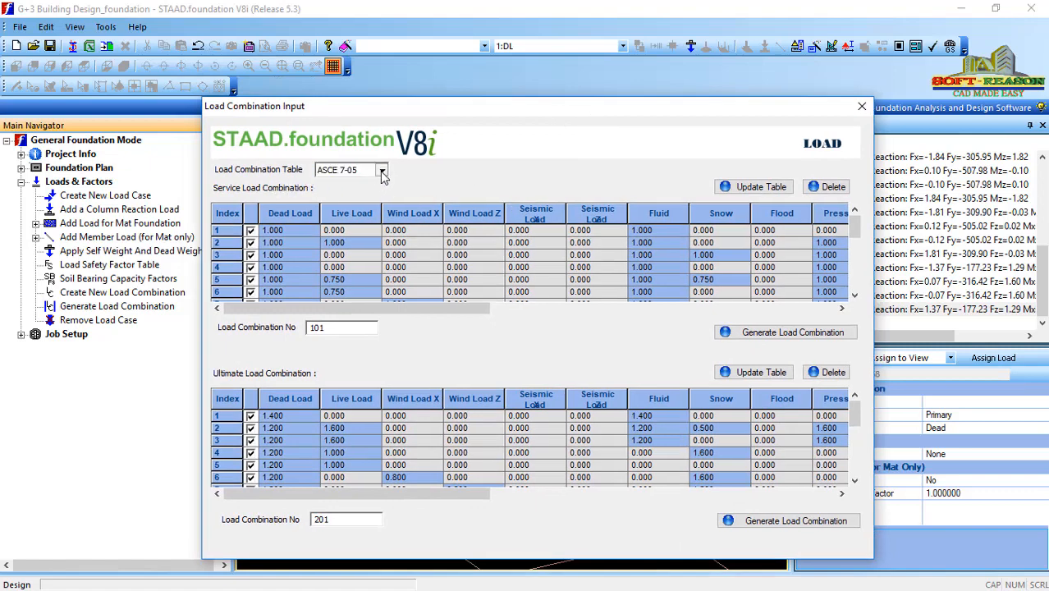
{"action": "left_click", "coordinate": [381, 170]}
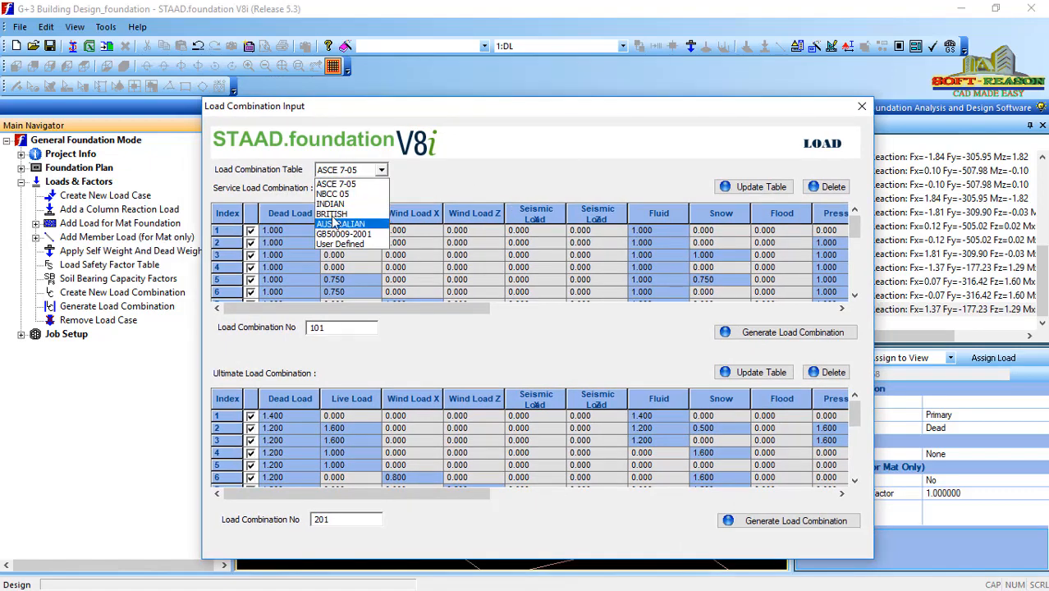
{"action": "left_click", "coordinate": [333, 215]}
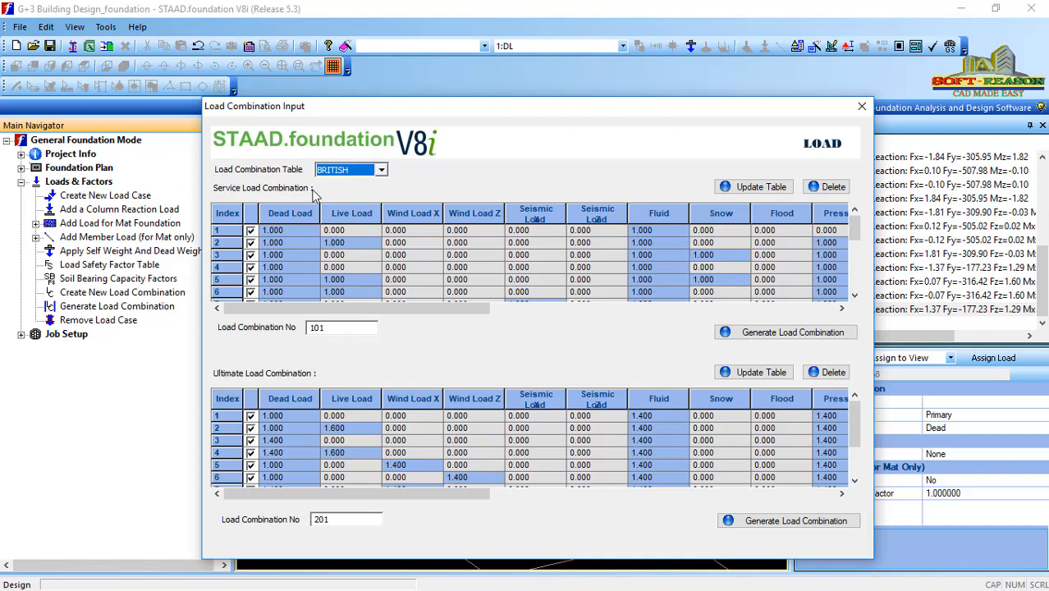
- Generate the service load combinations numbered from 101 and the ultimate load combinations numbered from 201
{"action": "left_click", "coordinate": [809, 341]}
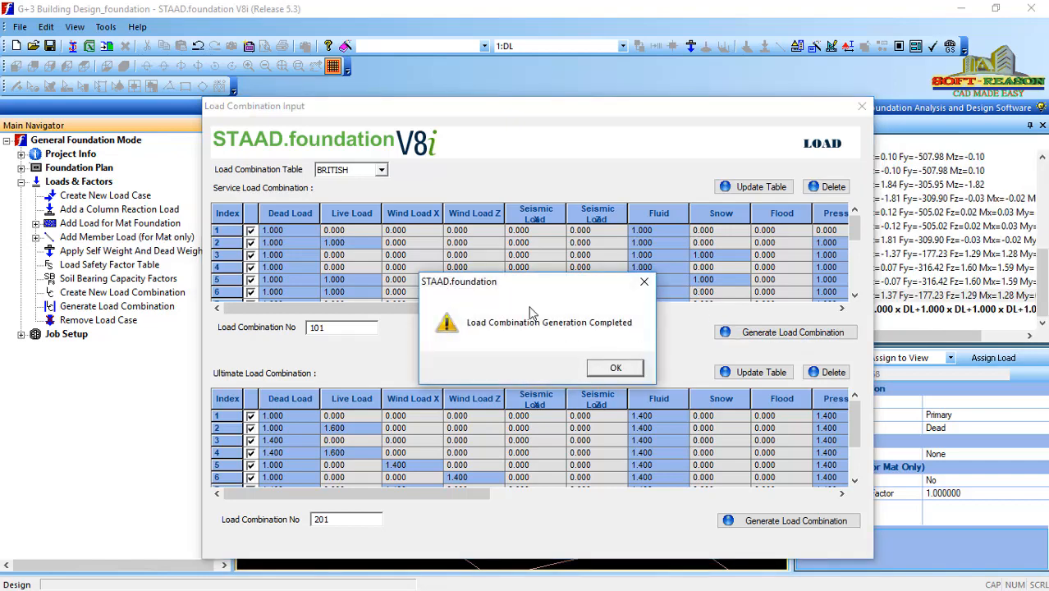
{"action": "left_click", "coordinate": [615, 368]}
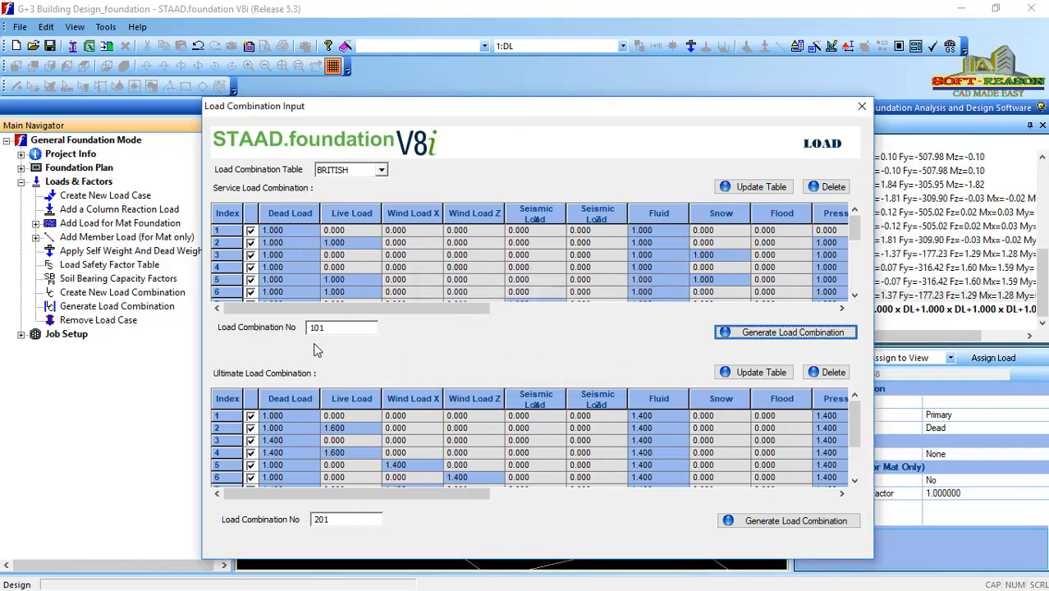
{"action": "left_click", "coordinate": [795, 526]}
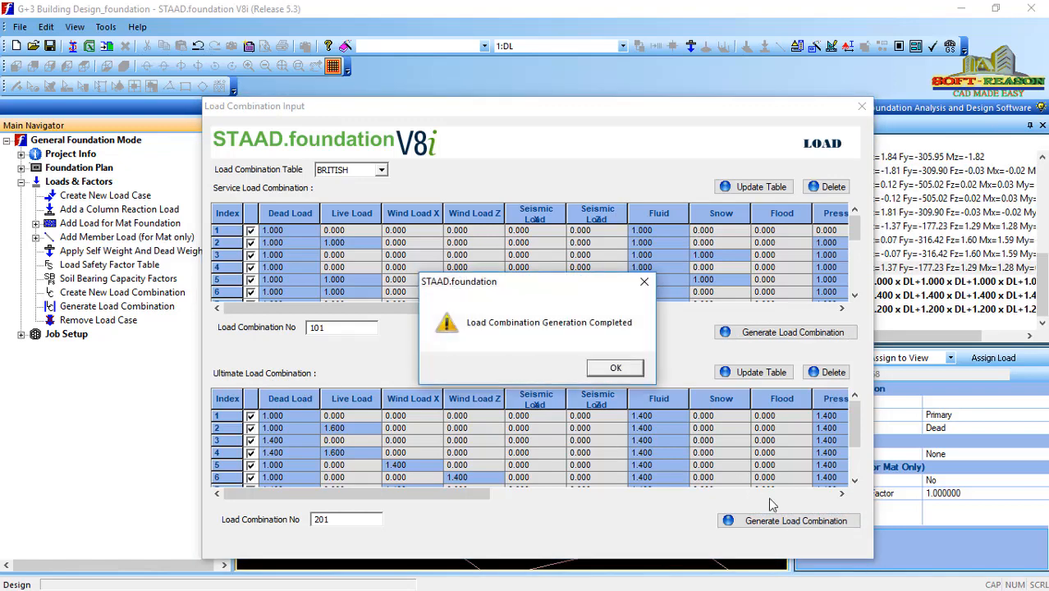
{"action": "left_click", "coordinate": [615, 368]}
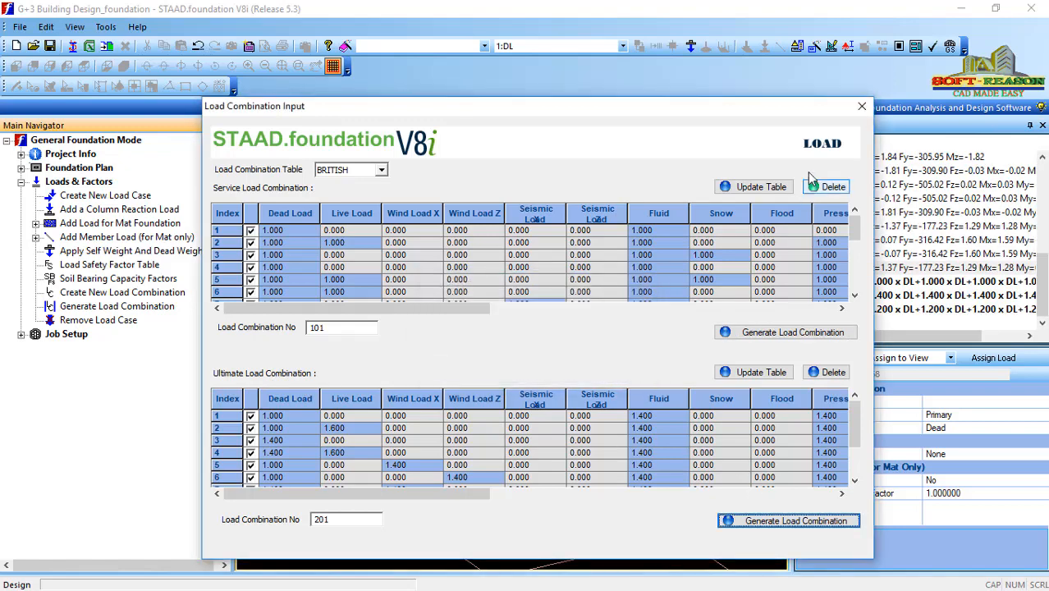
- Close the load combination input and start a new isolated foundation job named Footing
{"action": "left_click", "coordinate": [861, 106]}
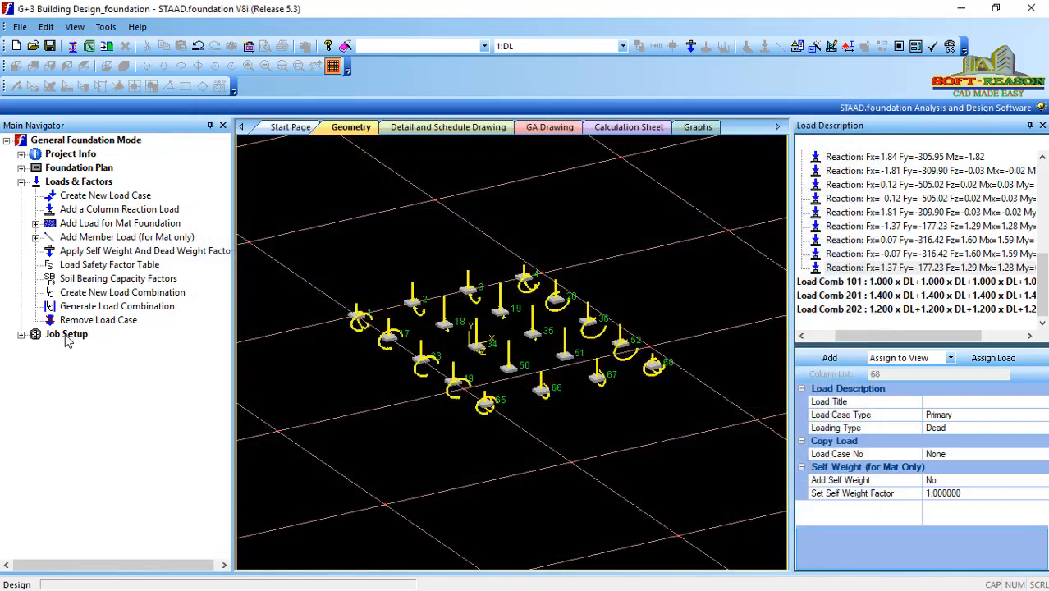
{"action": "left_click", "coordinate": [67, 337]}
{"action": "left_click", "coordinate": [26, 336]}
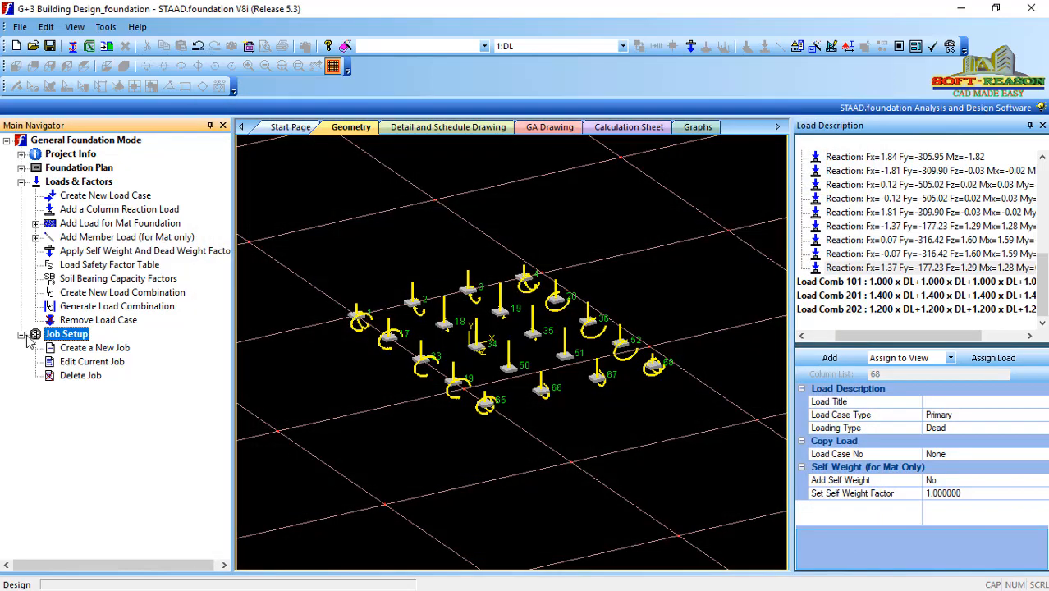
{"action": "left_click", "coordinate": [82, 349]}
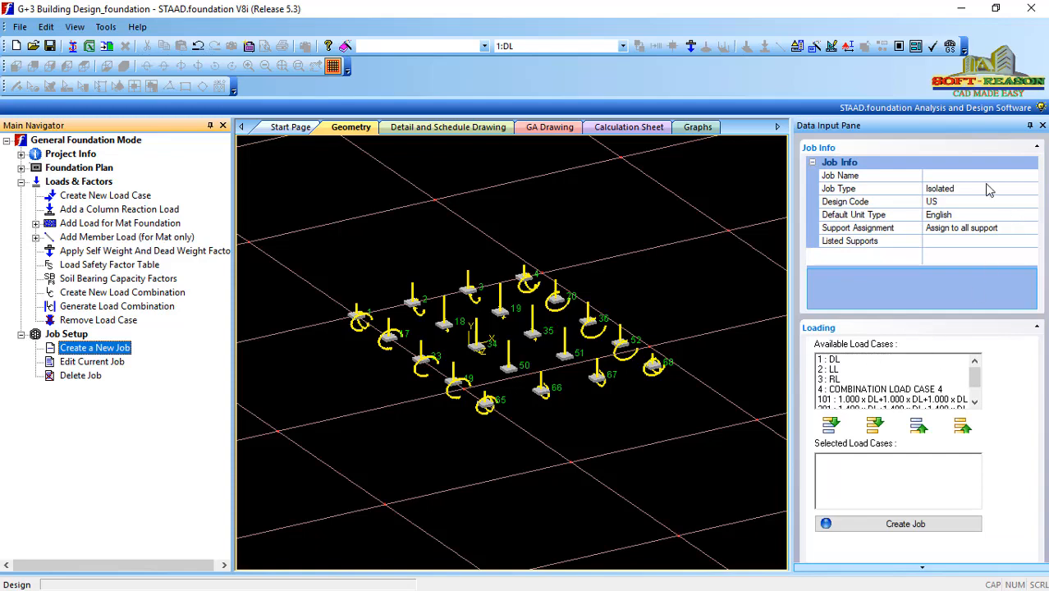
{"action": "left_click", "coordinate": [942, 175]}
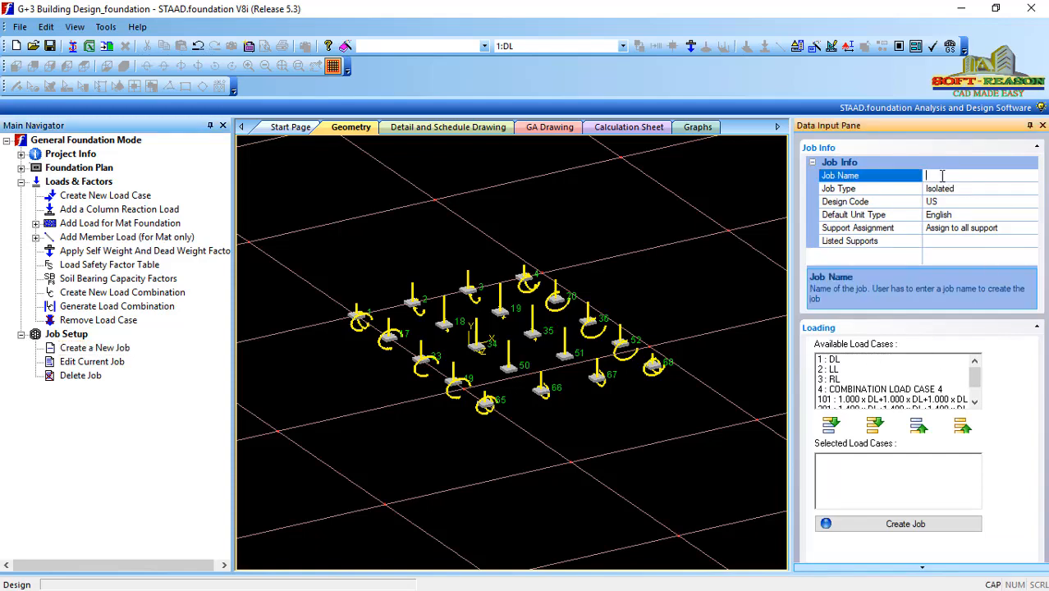
{"action": "type", "text": "Footing"}
- Create the Footing job with the British design code, SI units and all available load cases selected
{"action": "left_click", "coordinate": [972, 202]}
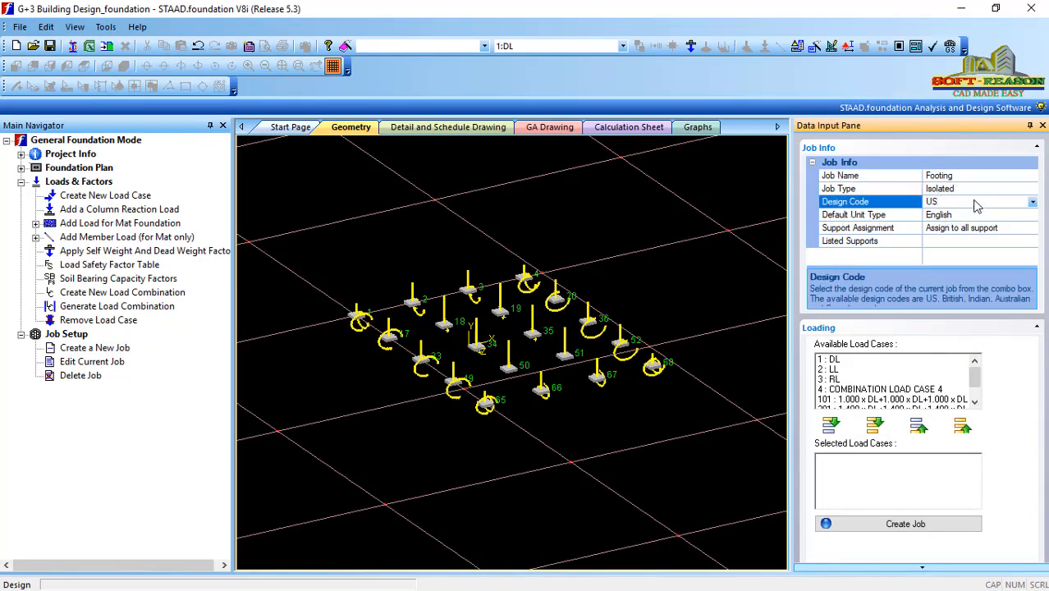
{"action": "left_click", "coordinate": [1032, 201]}
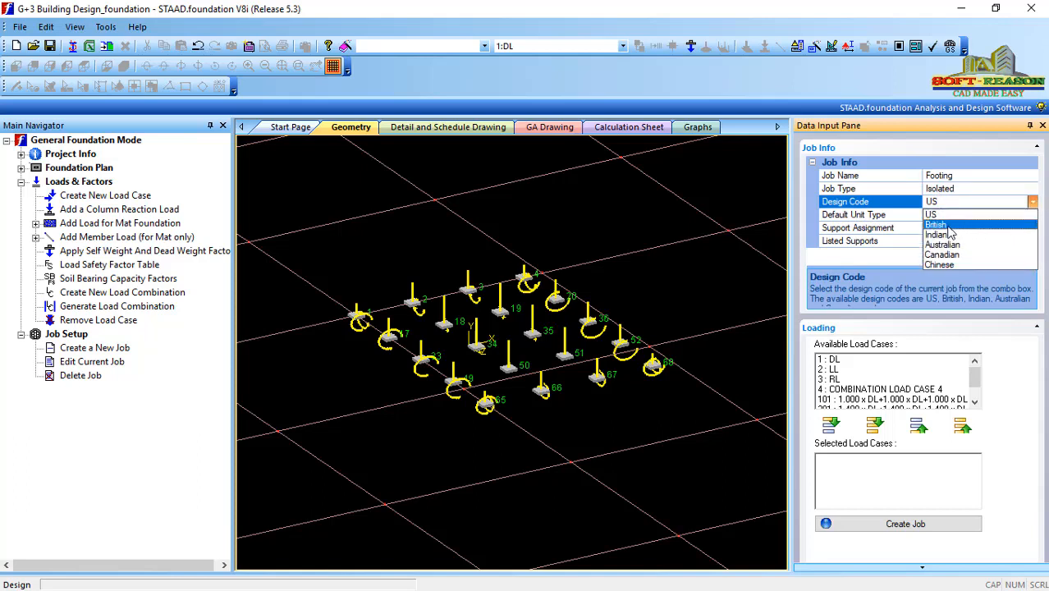
{"action": "left_click", "coordinate": [968, 226]}
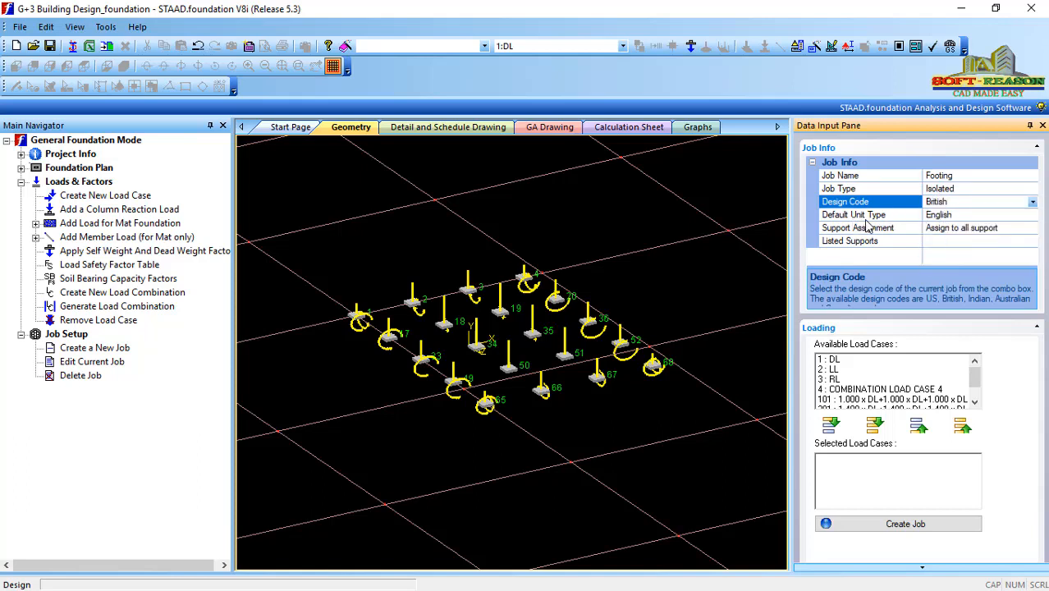
{"action": "double_click", "coordinate": [979, 215]}
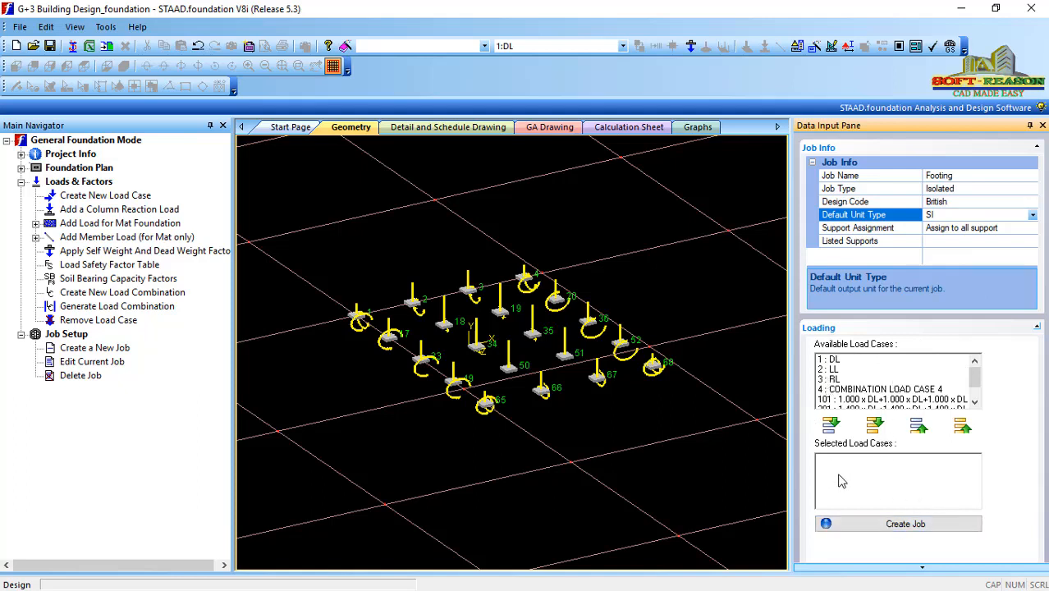
{"action": "left_click", "coordinate": [875, 425]}
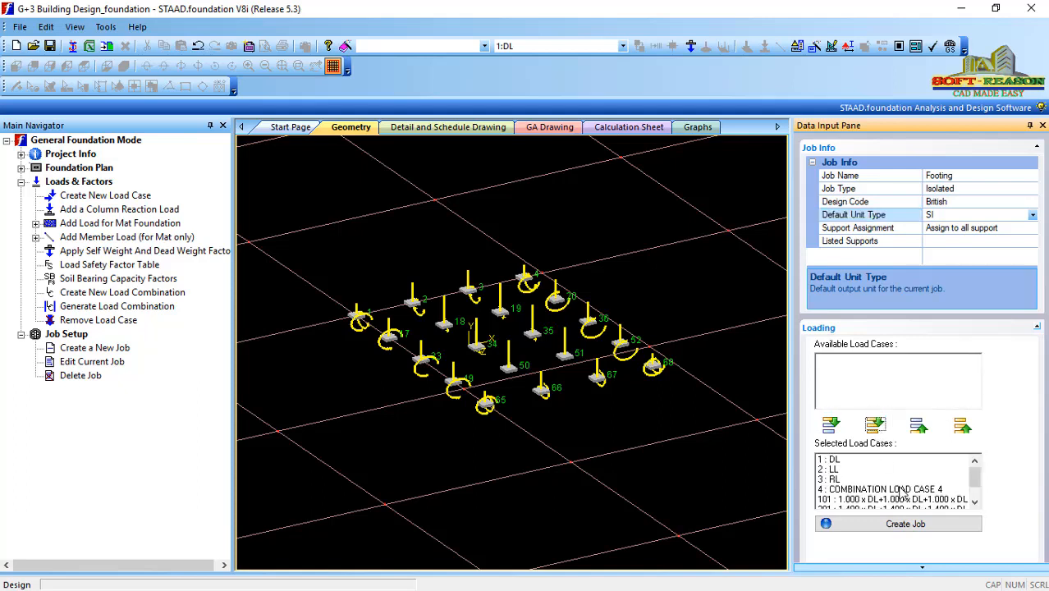
{"action": "left_click", "coordinate": [909, 532]}
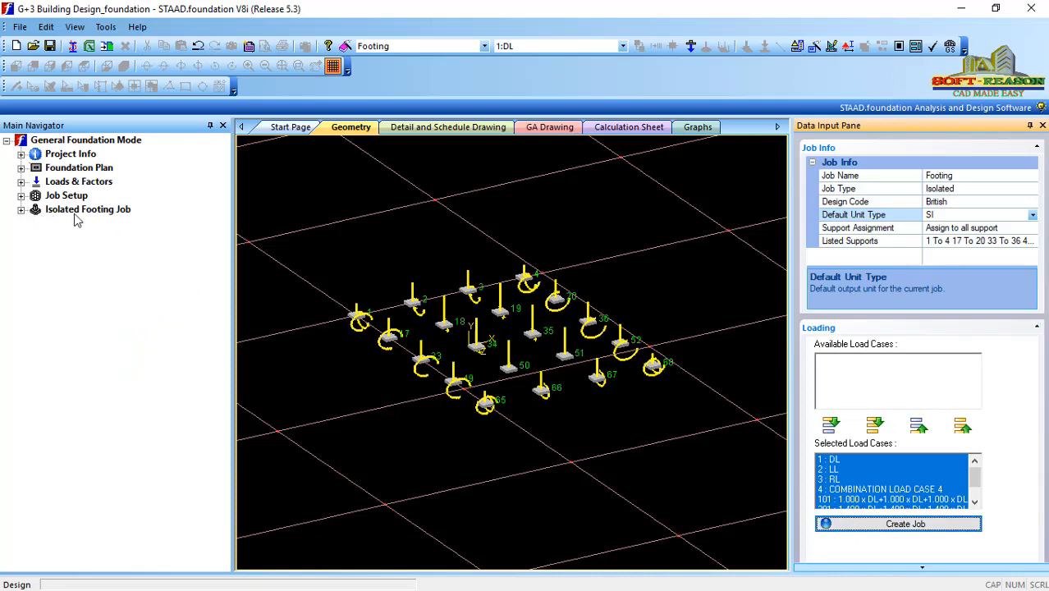
- Set the isolated footing's concrete unit weight to 24 kN/m3 and concrete strength to 16 N/mm2
{"action": "left_click", "coordinate": [21, 210]}
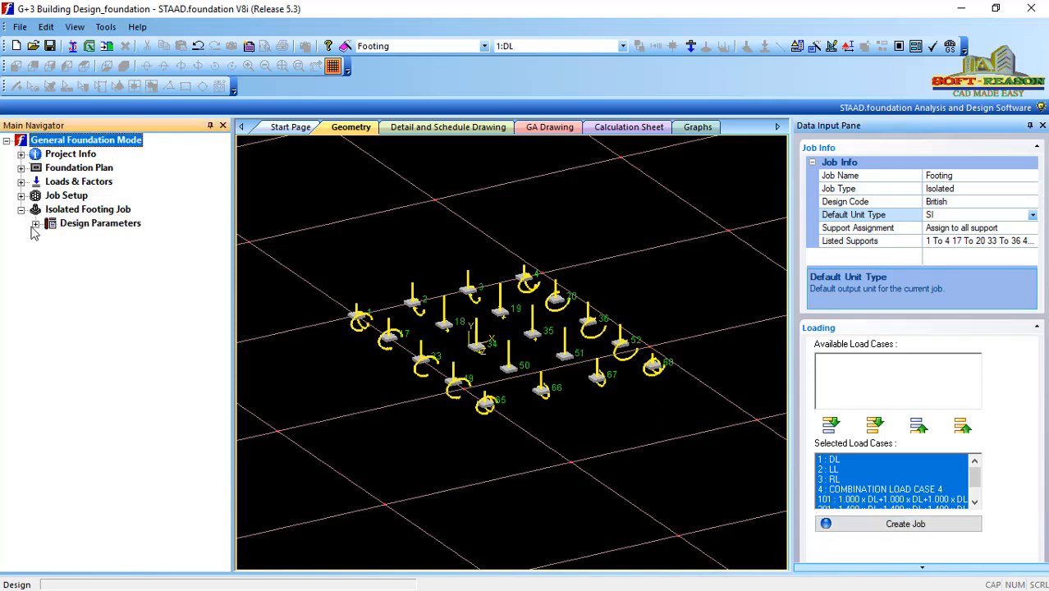
{"action": "left_click", "coordinate": [35, 224]}
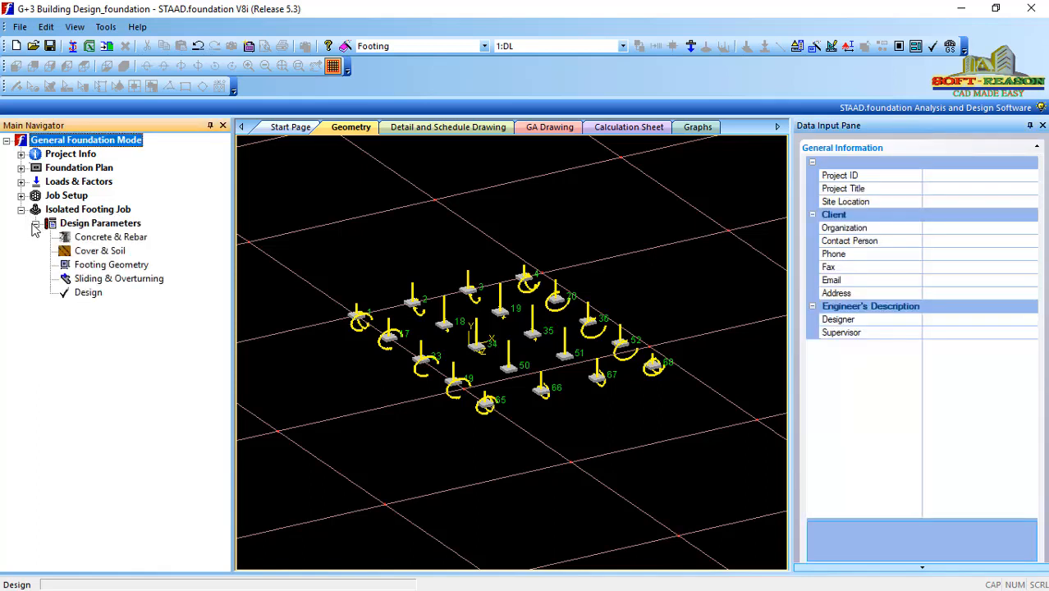
{"action": "left_click", "coordinate": [98, 240]}
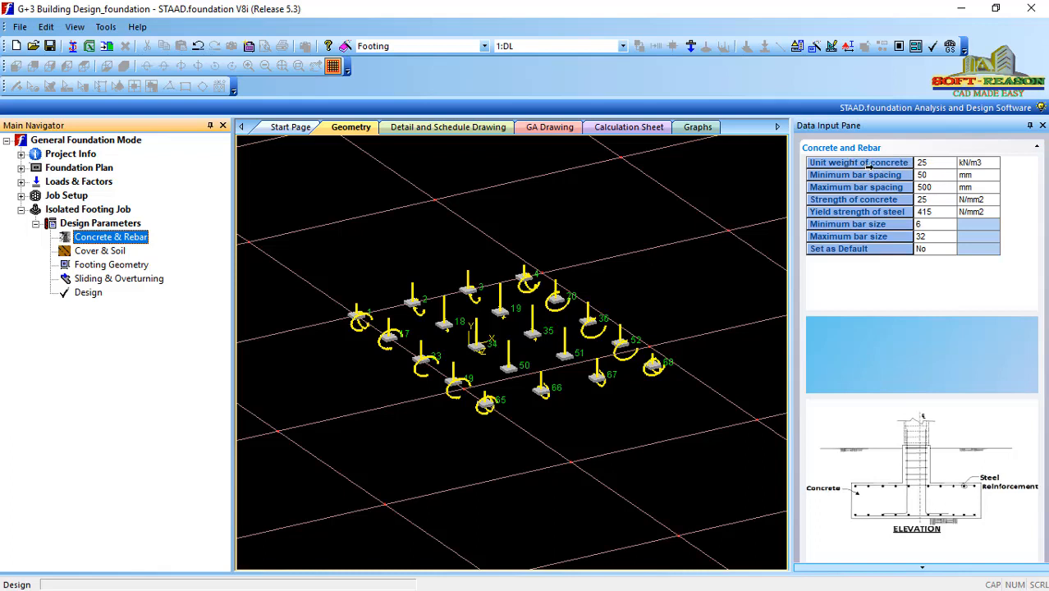
{"action": "left_click", "coordinate": [923, 163]}
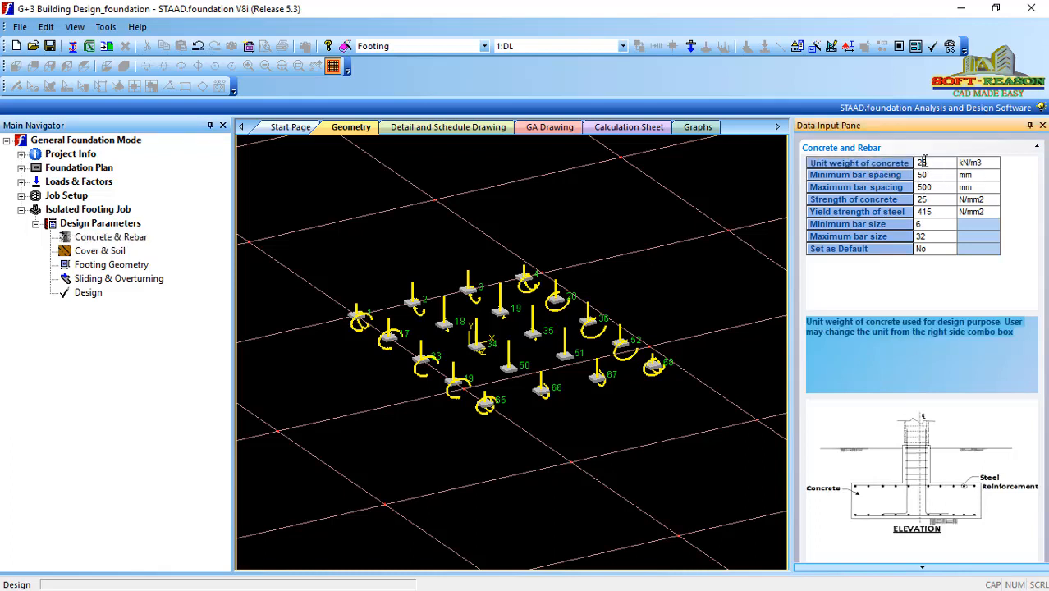
{"action": "type", "text": "4"}
{"action": "left_click", "coordinate": [927, 200]}
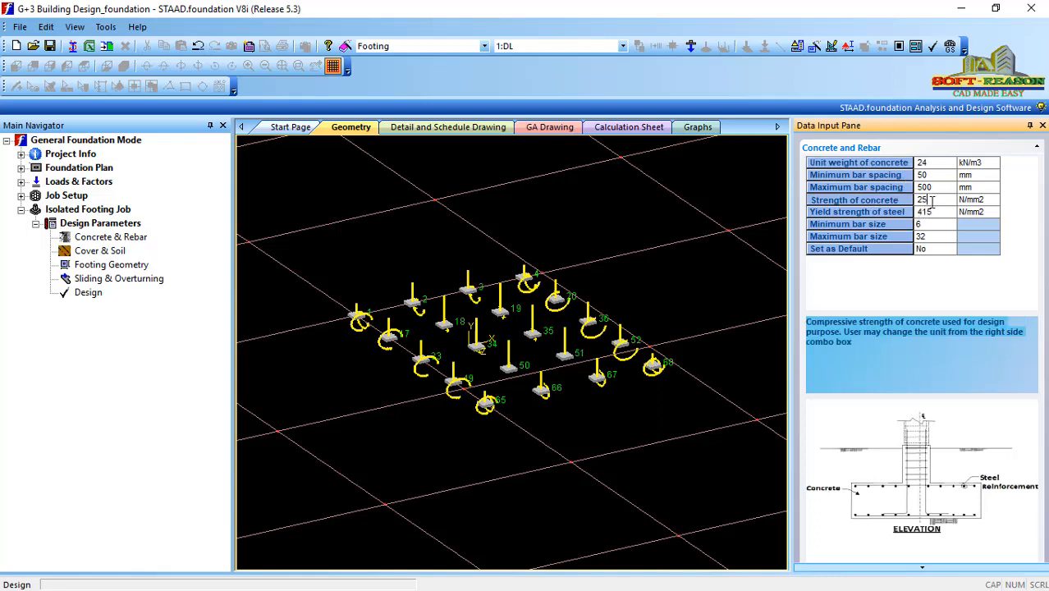
{"action": "left_click_drag", "start_coordinate": [916, 207], "coordinate": [904, 209]}
{"action": "type", "text": "16"}
- Set the yield strength of steel to 410 N/mm2 and the minimum bar size to 12
{"action": "left_click", "coordinate": [928, 216]}
{"action": "left_click_drag", "start_coordinate": [927, 213], "coordinate": [938, 213]}
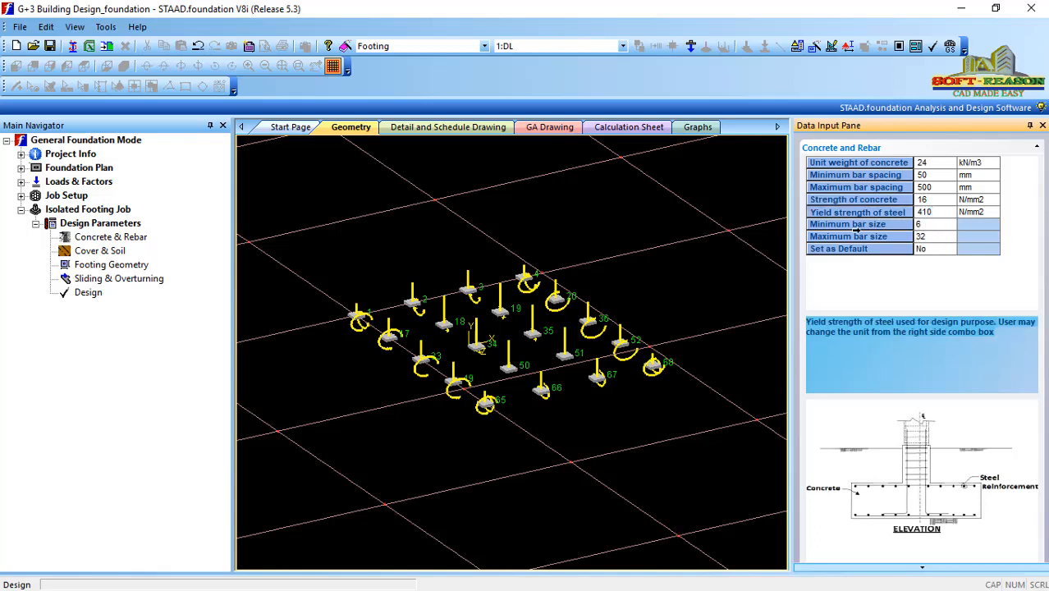
{"action": "left_click", "coordinate": [923, 227]}
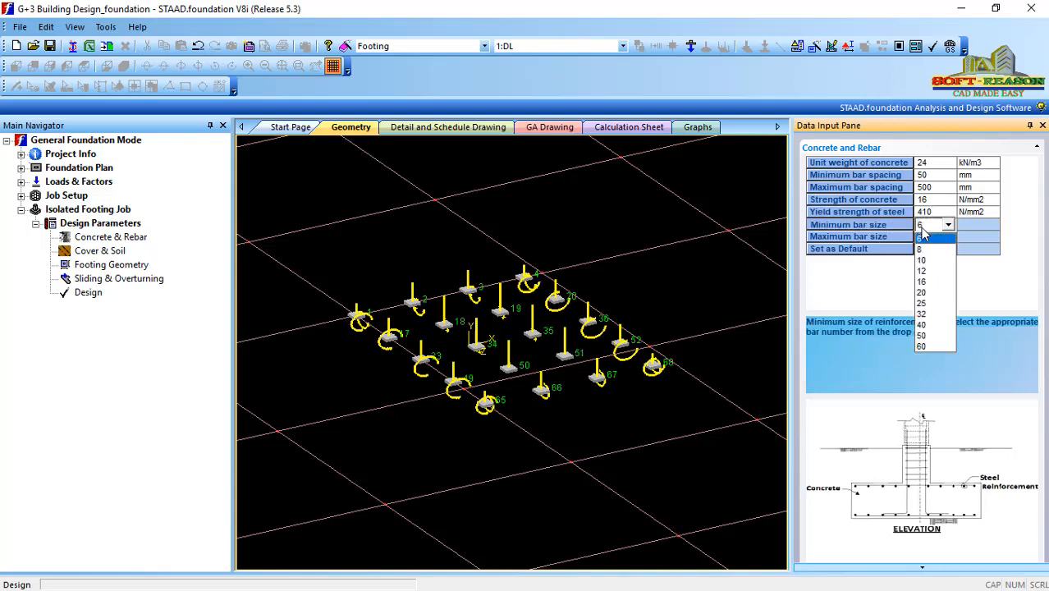
{"action": "left_click", "coordinate": [922, 271]}
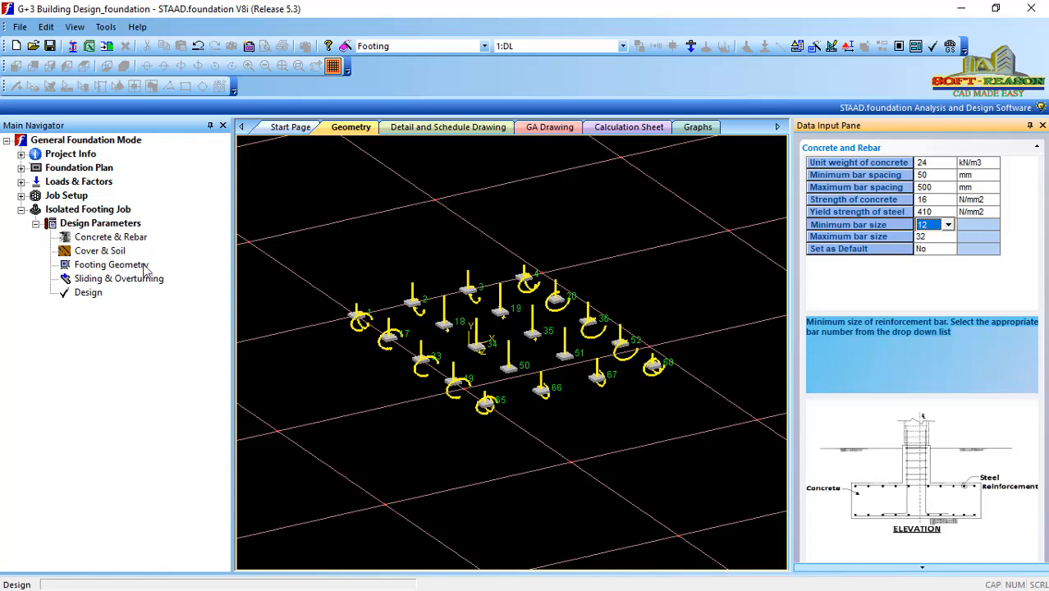
- Edit the soil bearing capacity in the isolated footing's cover and soil parameters
{"action": "left_click", "coordinate": [97, 252]}
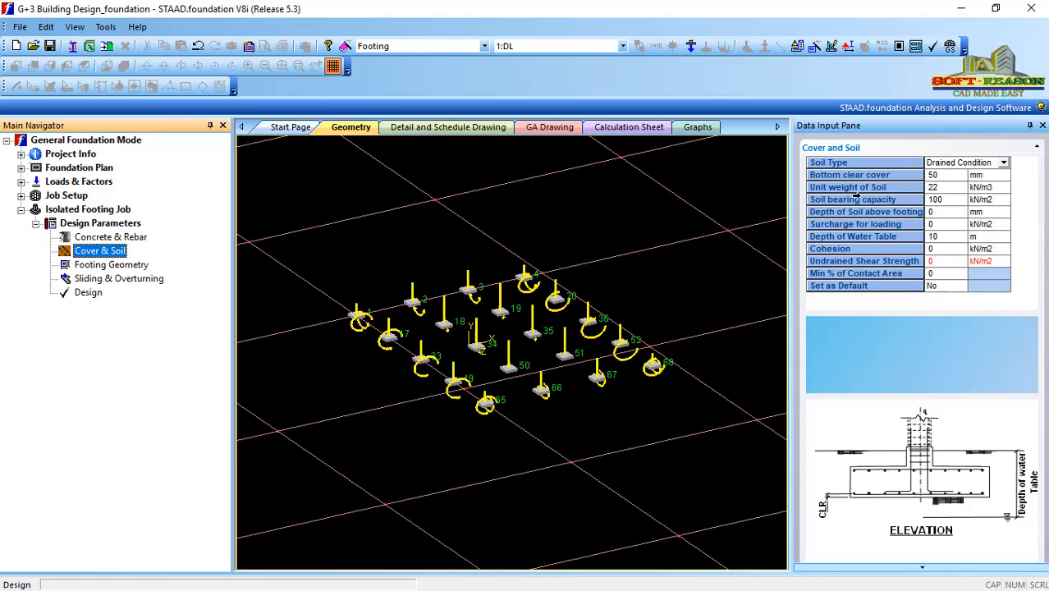
{"action": "left_click", "coordinate": [942, 200]}
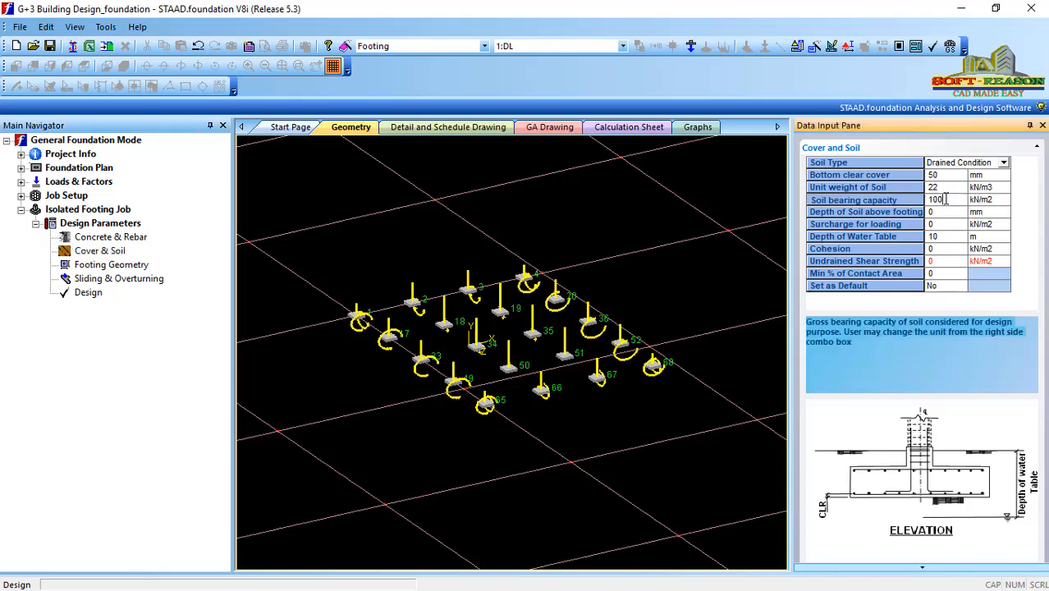
{"action": "type", "text": "1"}
- Set the footing geometry's minimum length and minimum width to 1200 mm each
{"action": "left_click", "coordinate": [92, 265]}
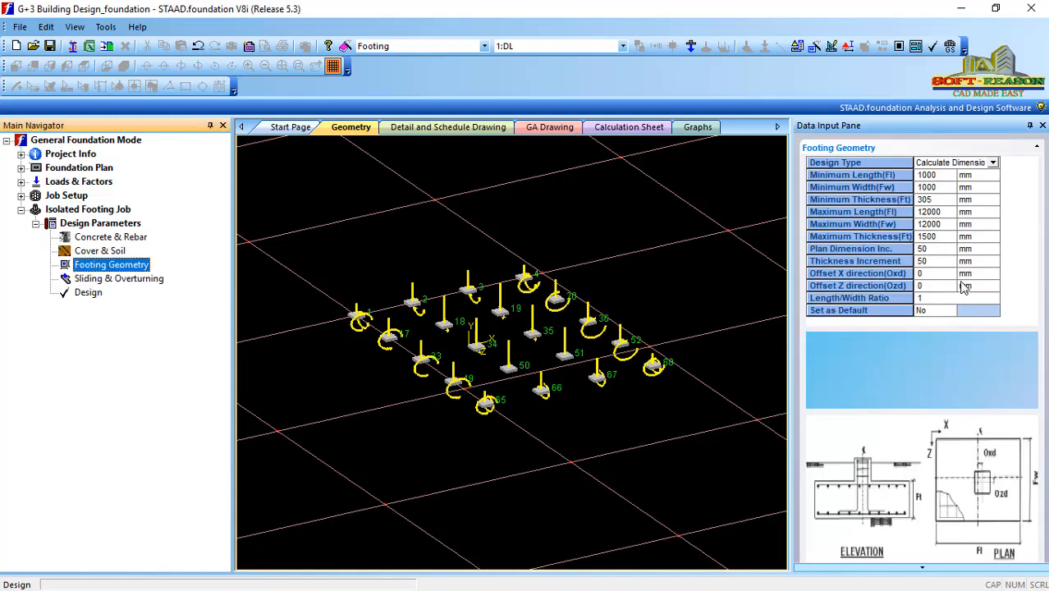
{"action": "left_click", "coordinate": [928, 175]}
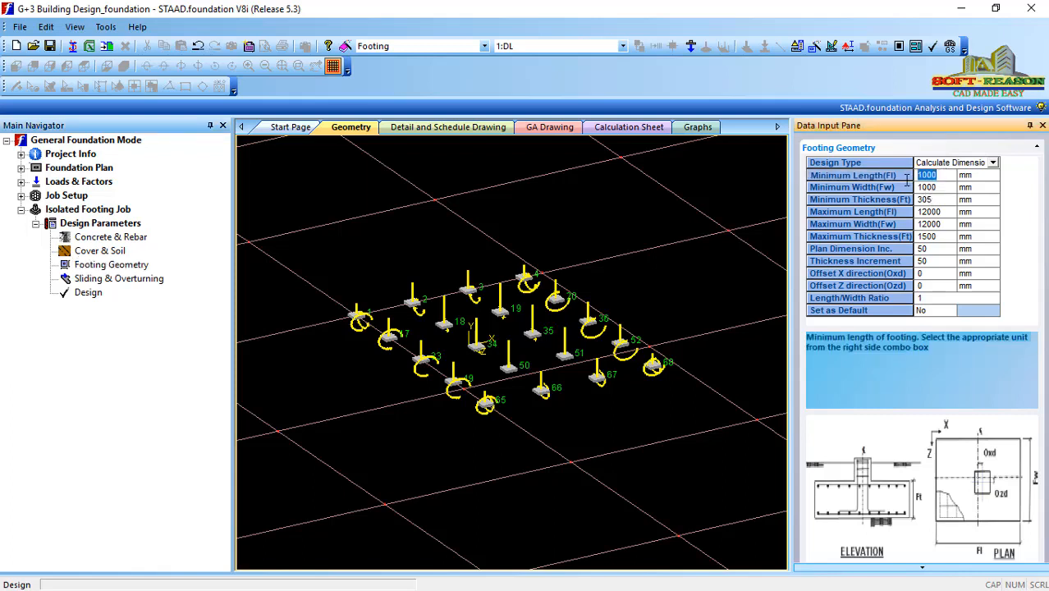
{"action": "type", "text": "1"}
{"action": "left_click", "coordinate": [936, 187]}
{"action": "type", "text": "1"}
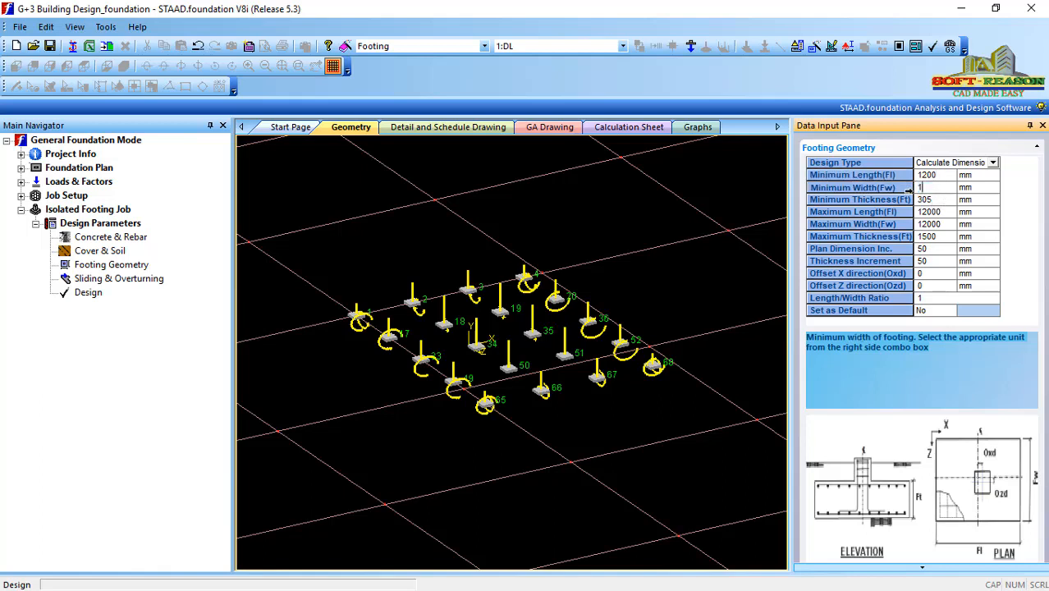
{"action": "type", "text": "200"}
- Check the sliding and overturning parameters, then run the isolated footing analysis and design
{"action": "left_click", "coordinate": [92, 280]}
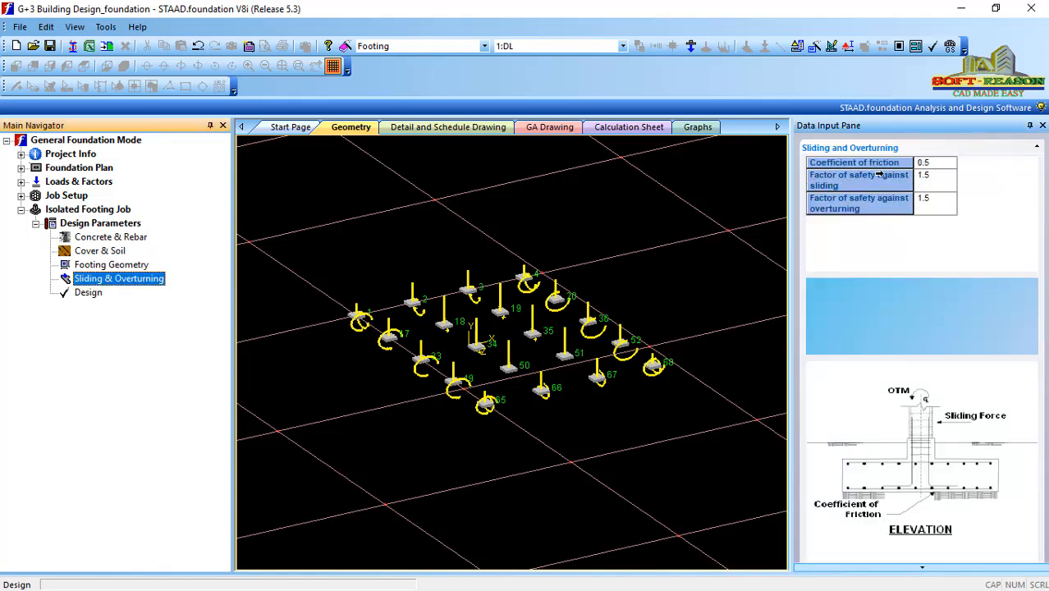
{"action": "left_click", "coordinate": [923, 203]}
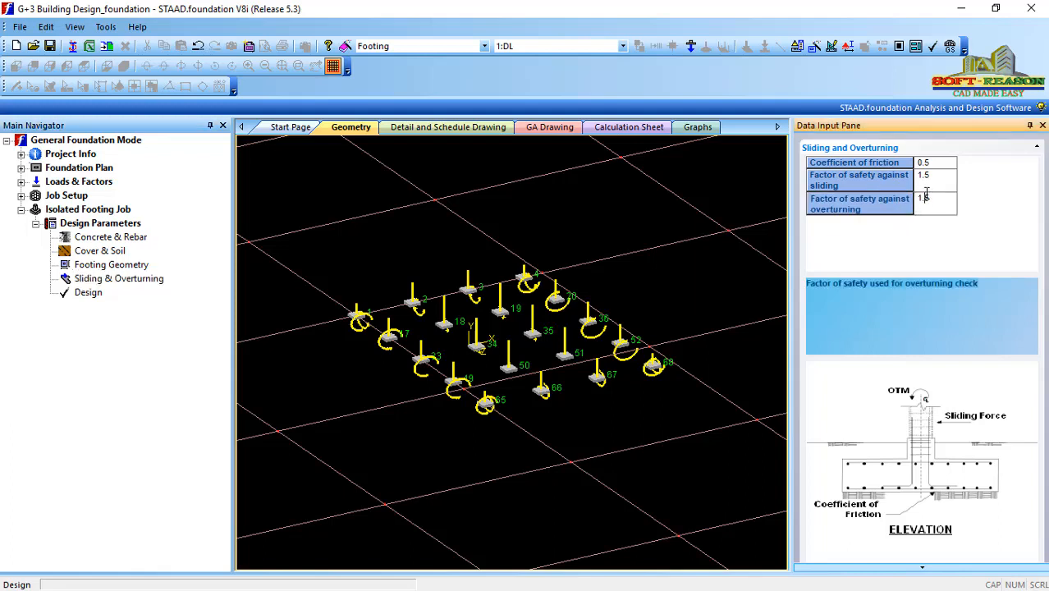
{"action": "left_click", "coordinate": [925, 175]}
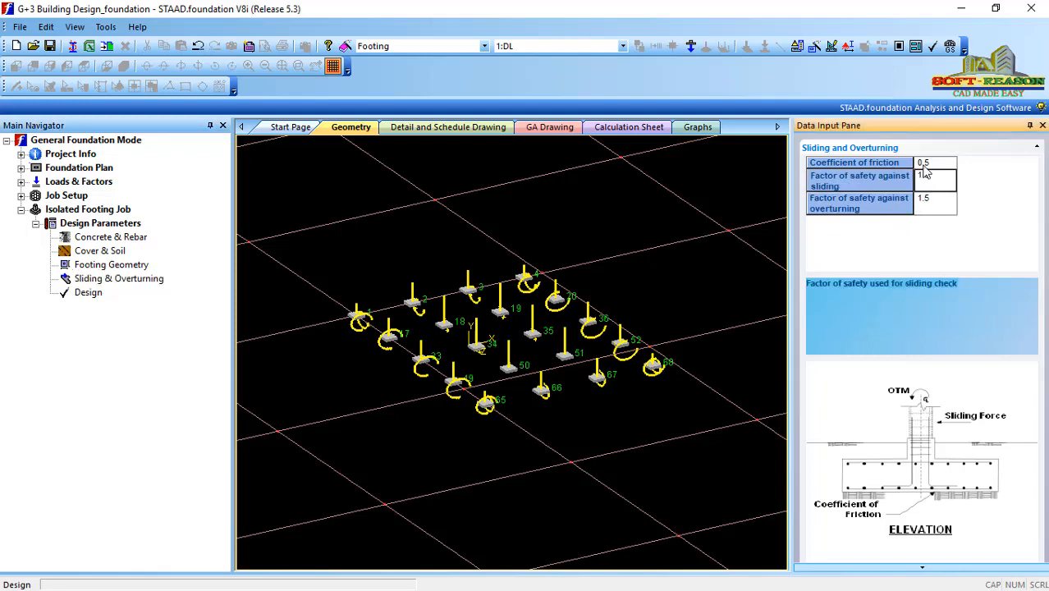
{"action": "left_click", "coordinate": [80, 294]}
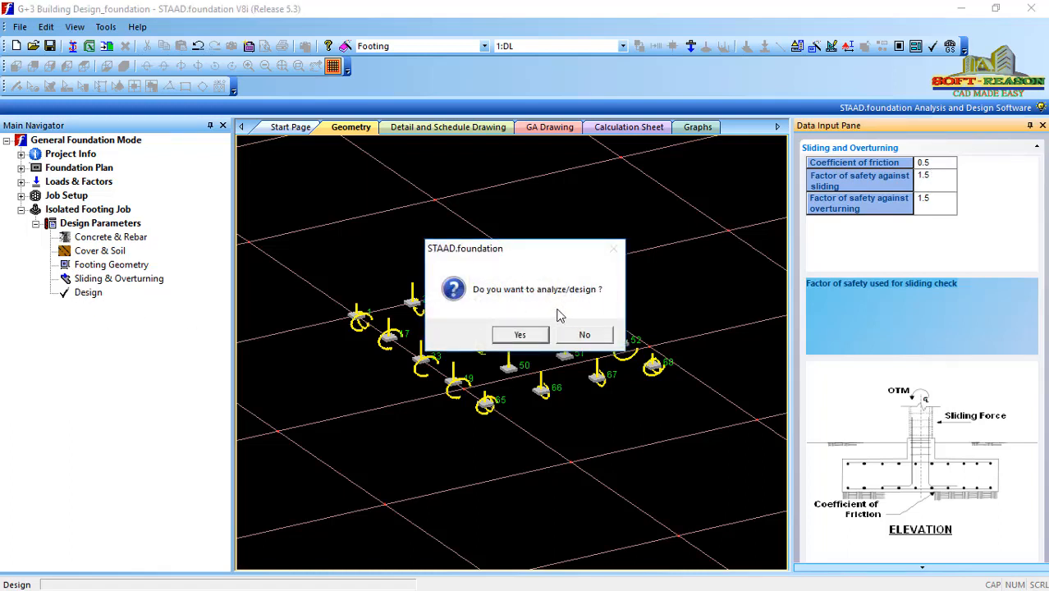
{"action": "left_click", "coordinate": [524, 336]}
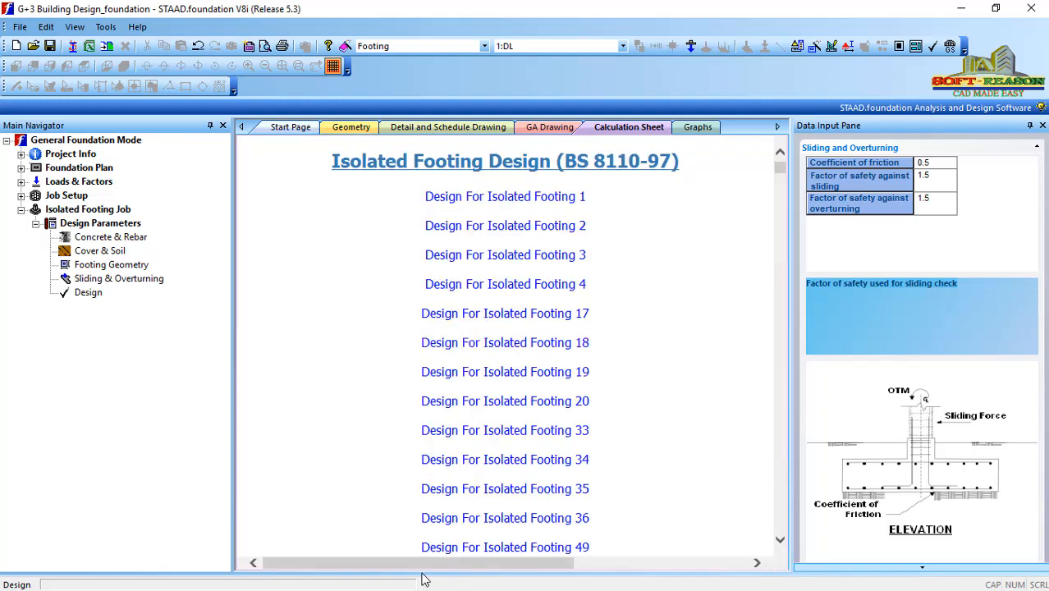
- Enlarge the output area to review the isolated footing design summary and decline the auto save
{"action": "left_click_drag", "start_coordinate": [393, 466], "coordinate": [410, 402]}
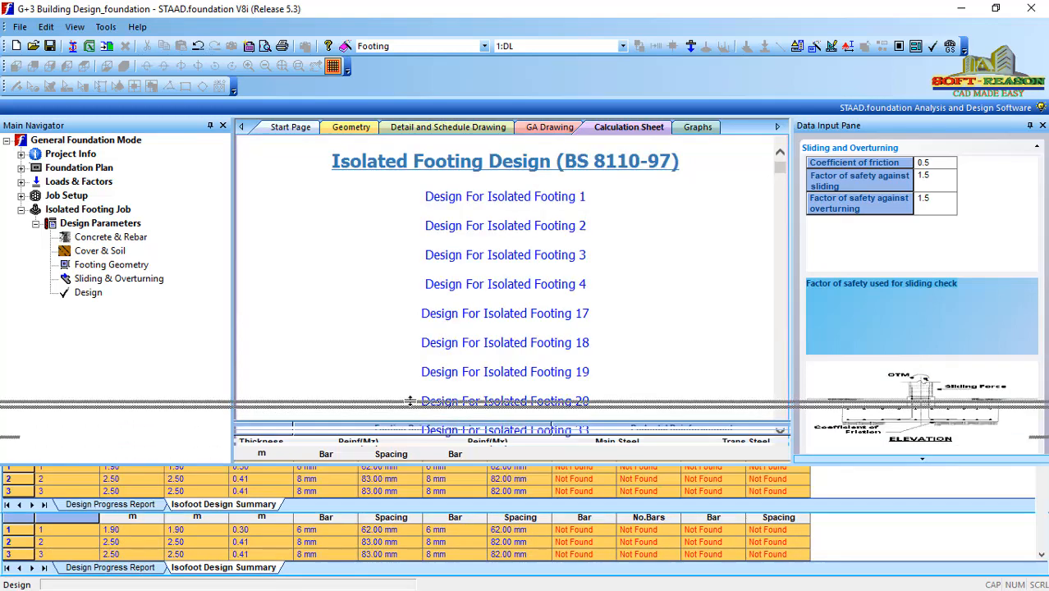
{"action": "left_click_drag", "start_coordinate": [228, 555], "coordinate": [228, 555]}
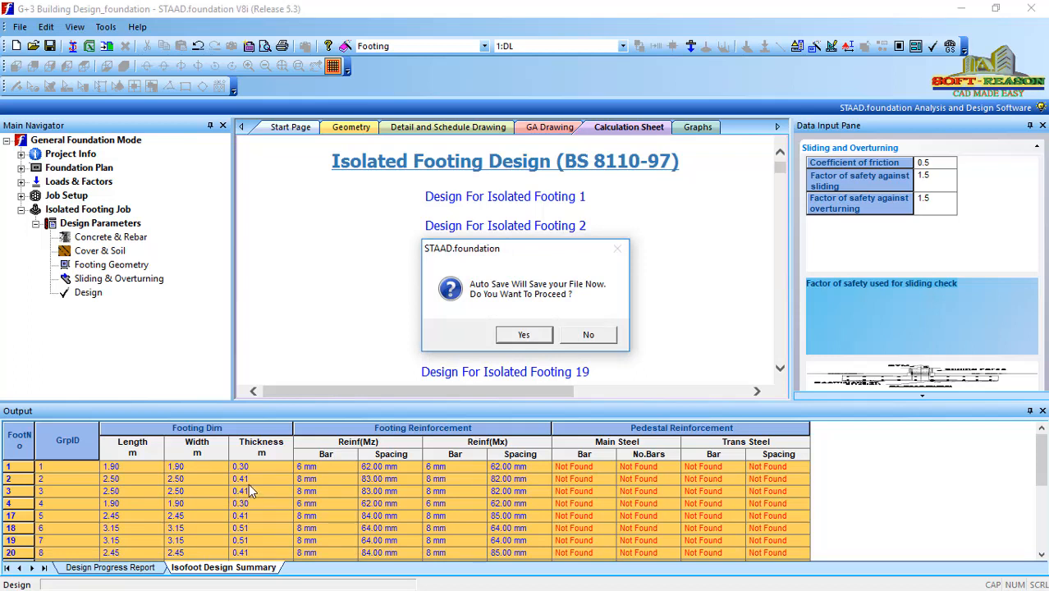
{"action": "left_click", "coordinate": [590, 335]}
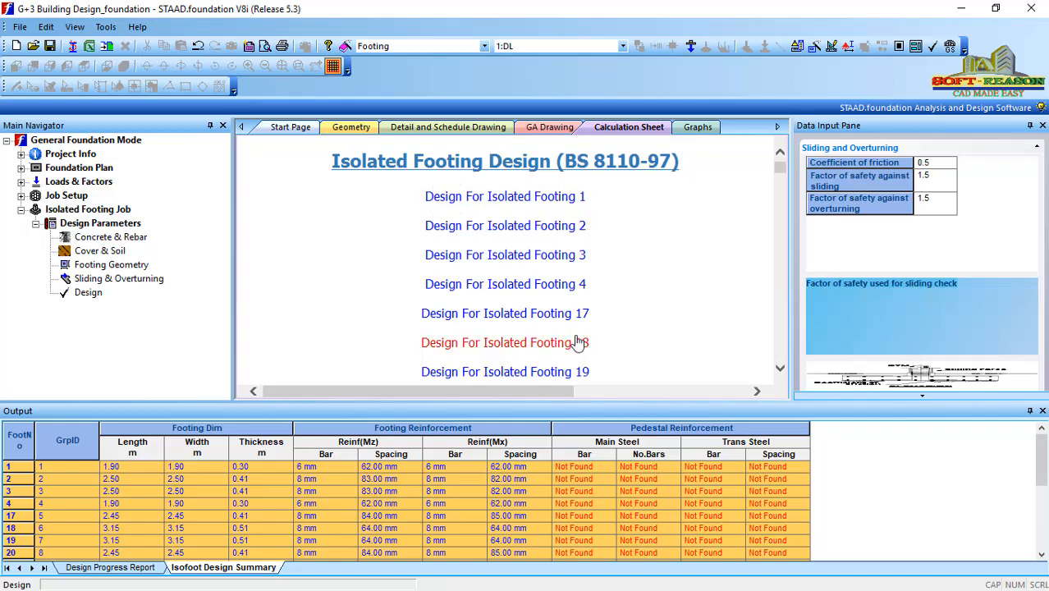
- Look through the list of footing designs in the calculation sheet and open the design for isolated footing 1
{"action": "scroll", "coordinate": [579, 336], "scroll_direction": "down", "scroll_amount": 9}
{"action": "scroll", "coordinate": [587, 258], "scroll_direction": "up", "scroll_amount": 4}
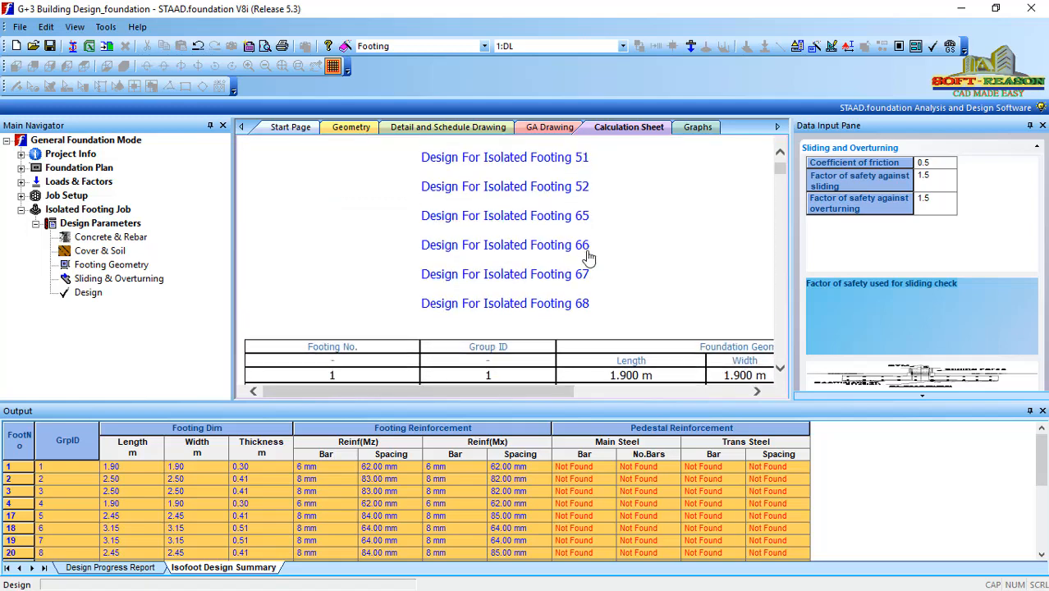
{"action": "scroll", "coordinate": [590, 314], "scroll_direction": "up", "scroll_amount": 1}
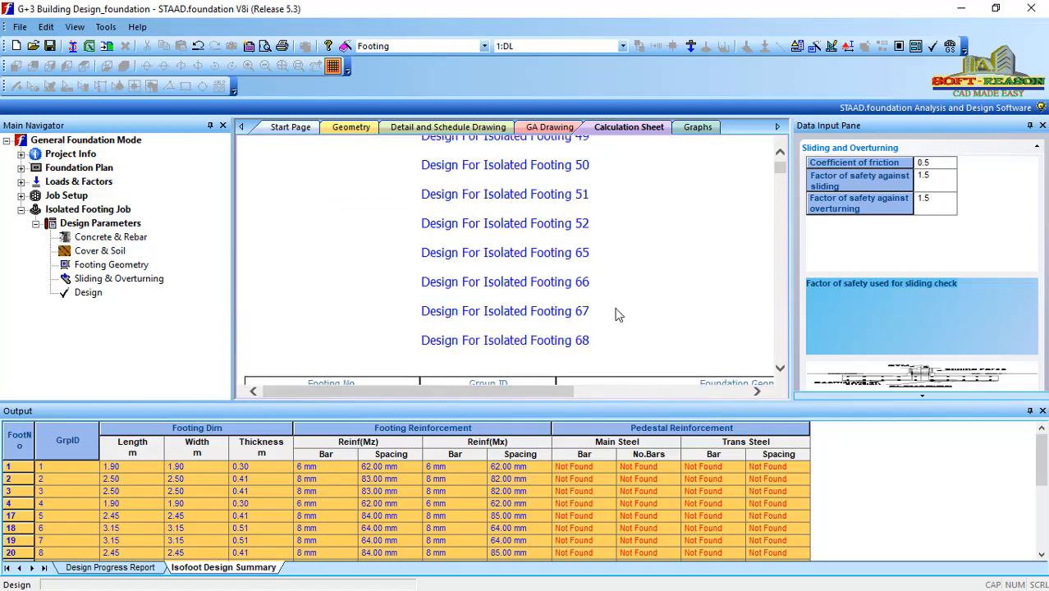
{"action": "scroll", "coordinate": [614, 310], "scroll_direction": "up", "scroll_amount": 8}
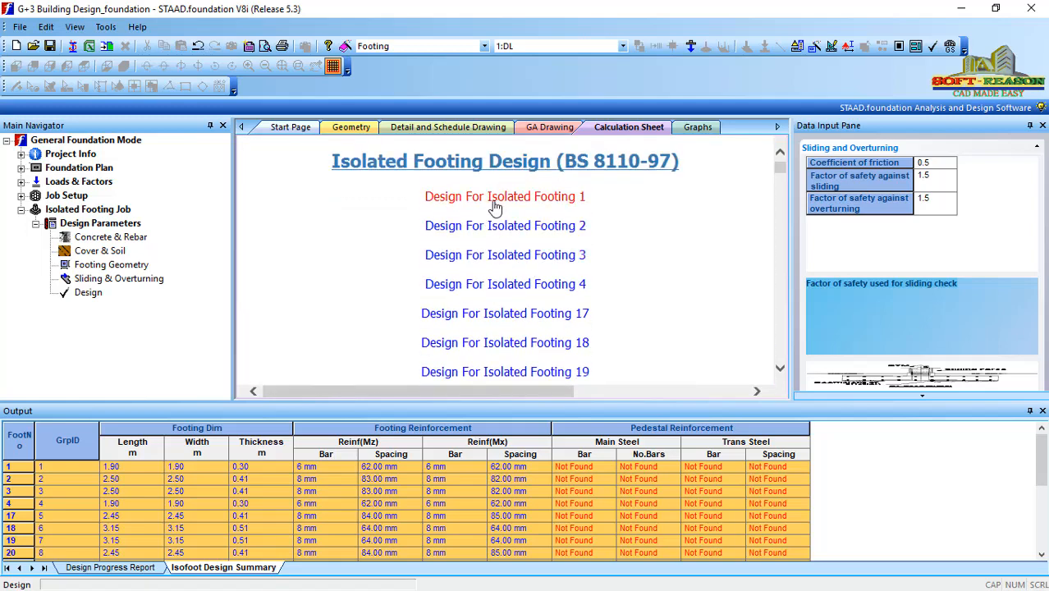
{"action": "left_click", "coordinate": [495, 207]}
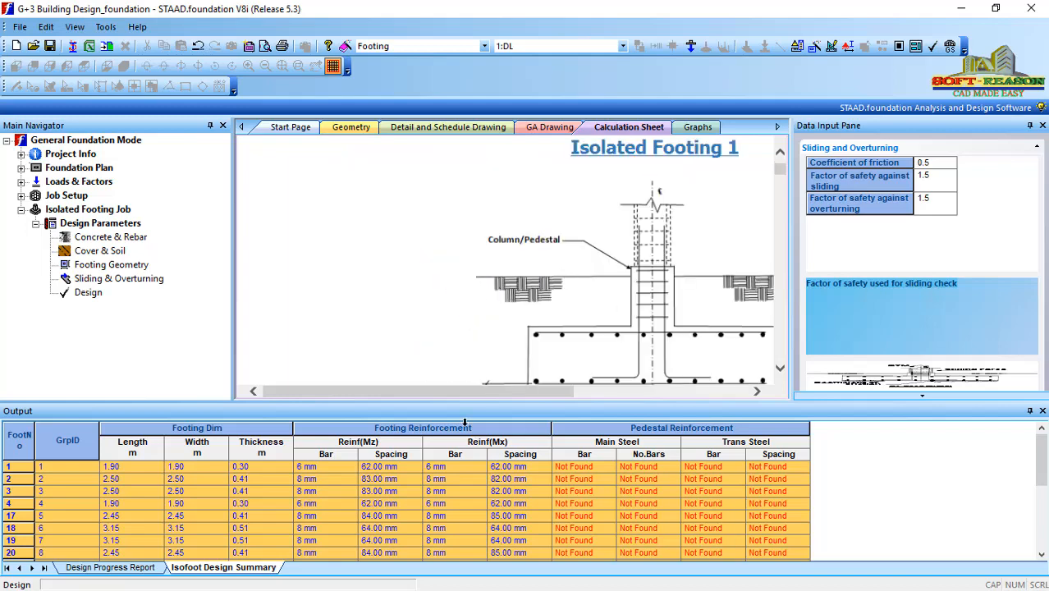
- Review the isolated footing 1 calculation sheet, from the elevation sketch and input values through the design calculations to the provided reinforcement
{"action": "left_click_drag", "start_coordinate": [458, 391], "coordinate": [569, 391]}
{"action": "scroll", "coordinate": [565, 271], "scroll_direction": "down", "scroll_amount": 3}
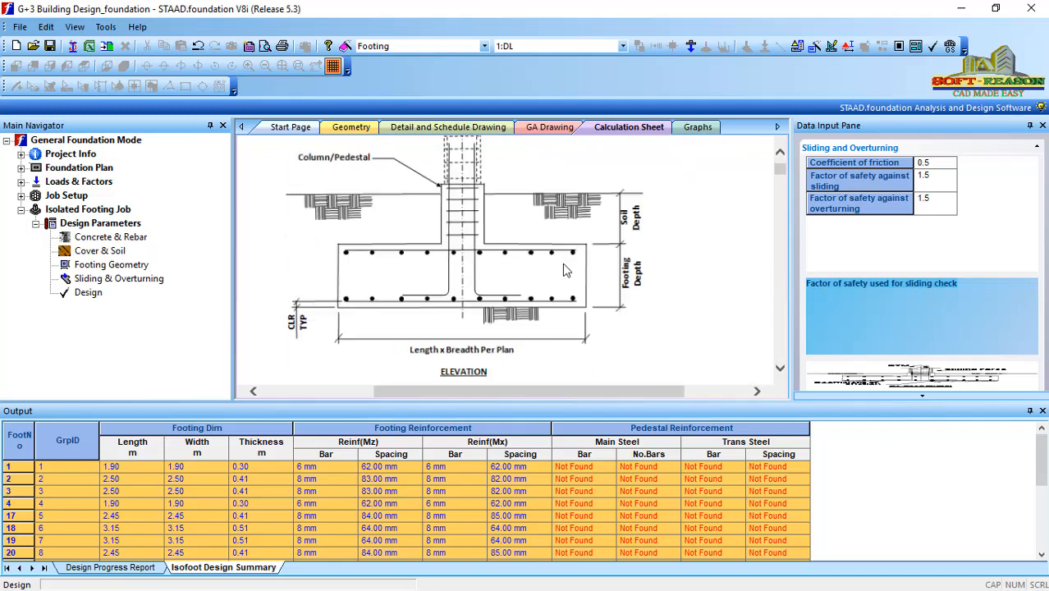
{"action": "scroll", "coordinate": [565, 271], "scroll_direction": "down", "scroll_amount": 6}
{"action": "scroll", "coordinate": [566, 315], "scroll_direction": "down", "scroll_amount": 5}
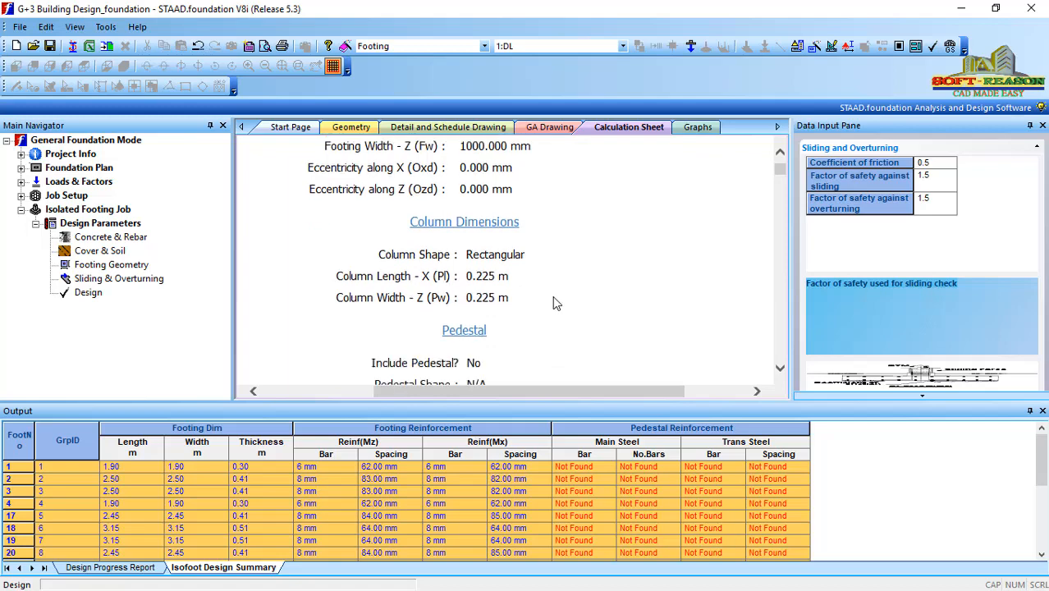
{"action": "scroll", "coordinate": [542, 287], "scroll_direction": "up", "scroll_amount": 8}
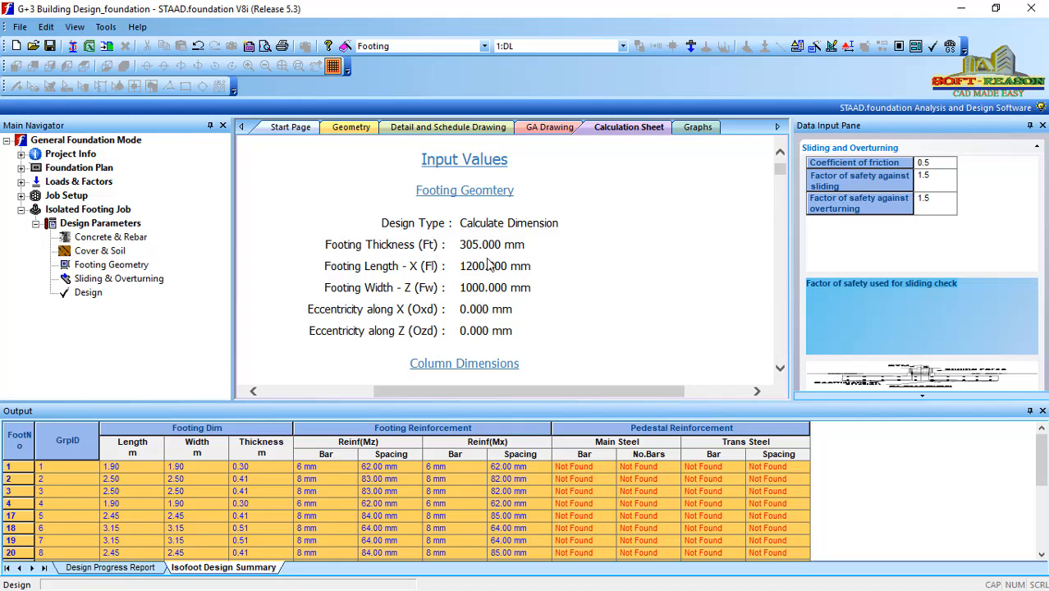
{"action": "scroll", "coordinate": [488, 265], "scroll_direction": "down", "scroll_amount": 15}
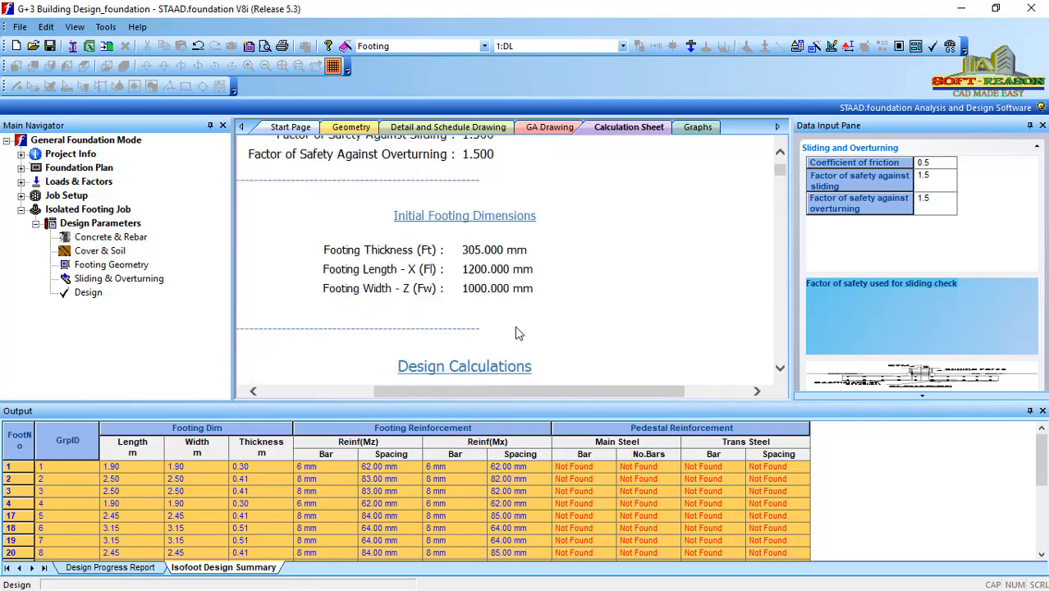
{"action": "scroll", "coordinate": [518, 333], "scroll_direction": "down", "scroll_amount": 10}
{"action": "left_click_drag", "start_coordinate": [780, 170], "coordinate": [797, 395]}
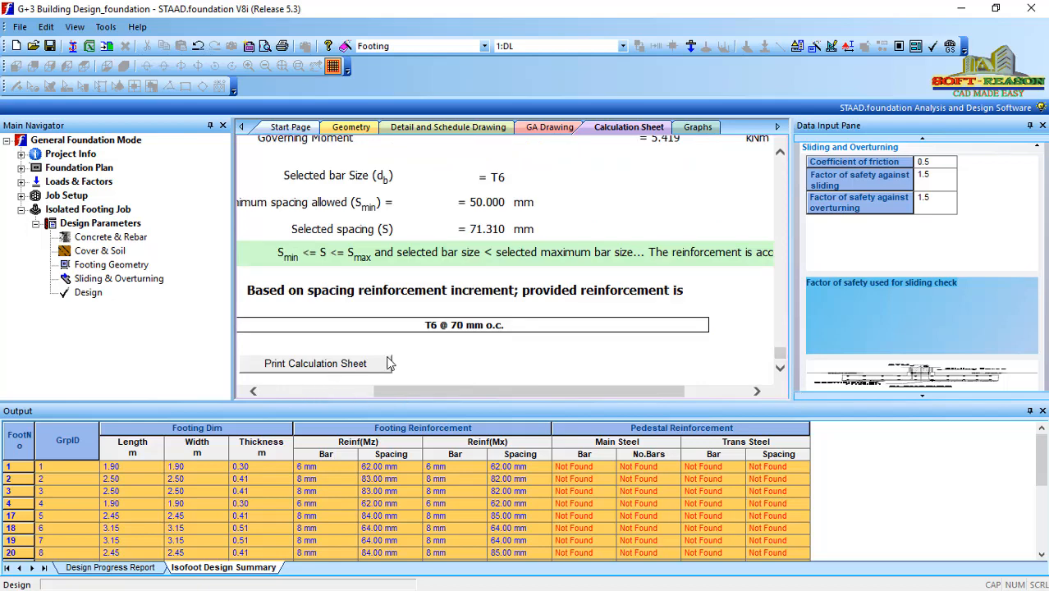
{"action": "scroll", "coordinate": [357, 353], "scroll_direction": "up", "scroll_amount": 6}
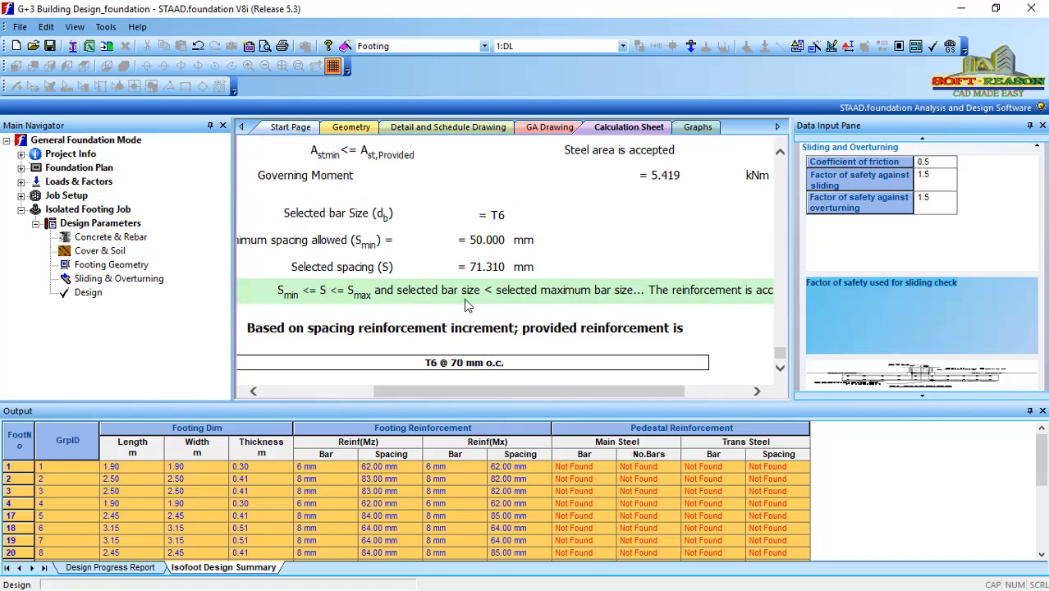
- Examine the elevation and plan in footing 1's detail drawing, and bring up the detail and schedule drawing options
{"action": "left_click", "coordinate": [464, 135]}
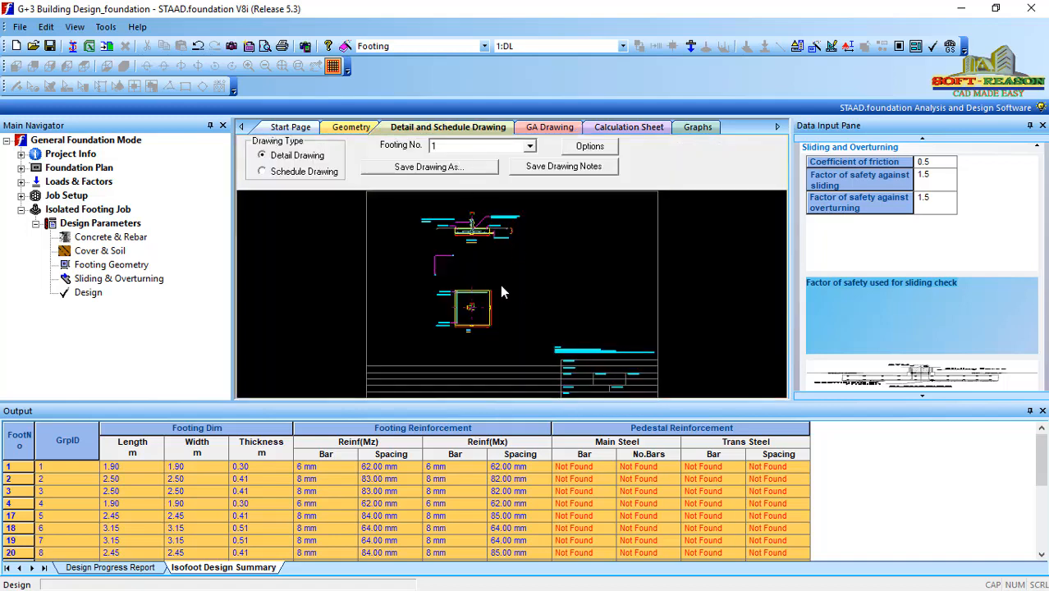
{"action": "scroll", "coordinate": [444, 369], "scroll_direction": "up", "scroll_amount": 5}
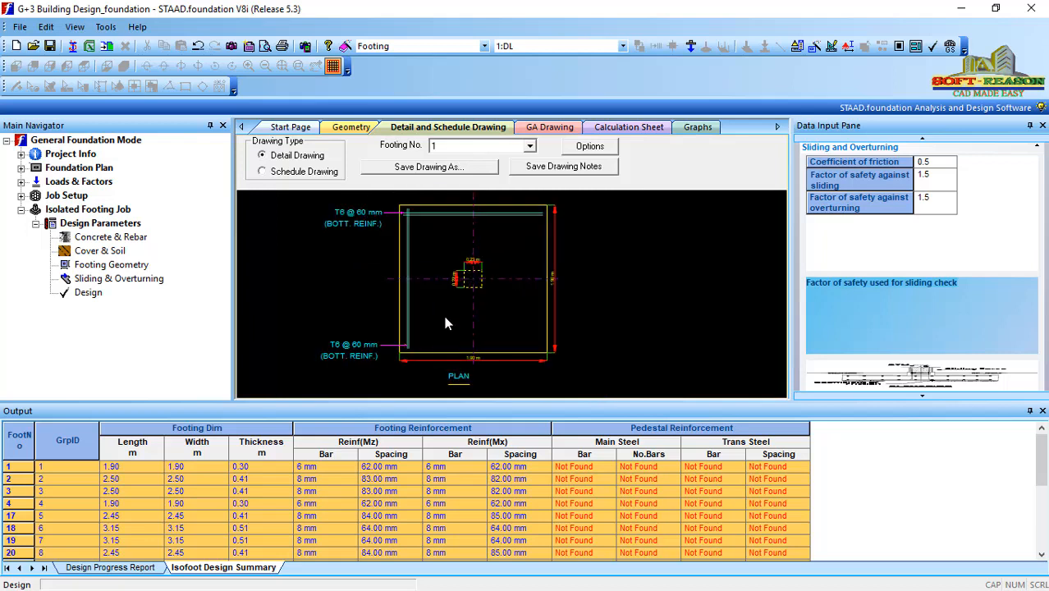
{"action": "scroll", "coordinate": [452, 316], "scroll_direction": "down", "scroll_amount": 5}
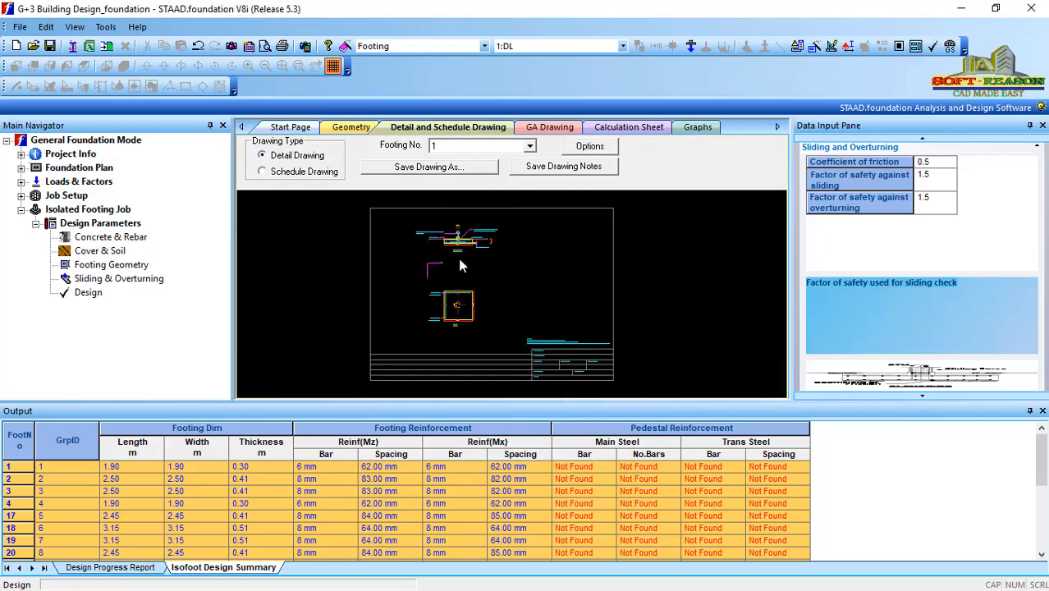
{"action": "scroll", "coordinate": [481, 277], "scroll_direction": "up", "scroll_amount": 3}
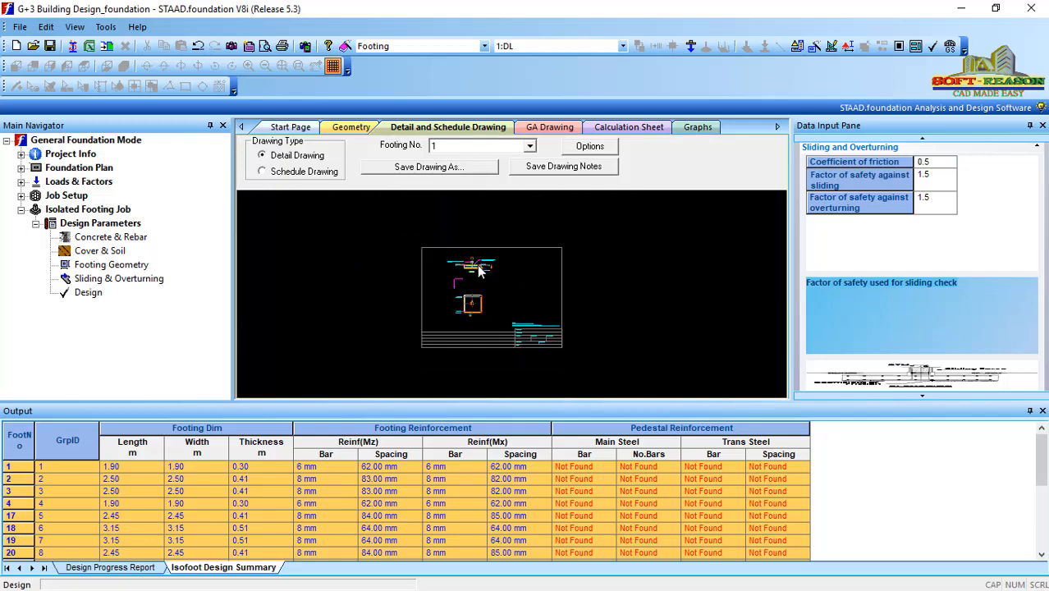
{"action": "scroll", "coordinate": [476, 274], "scroll_direction": "up", "scroll_amount": 3}
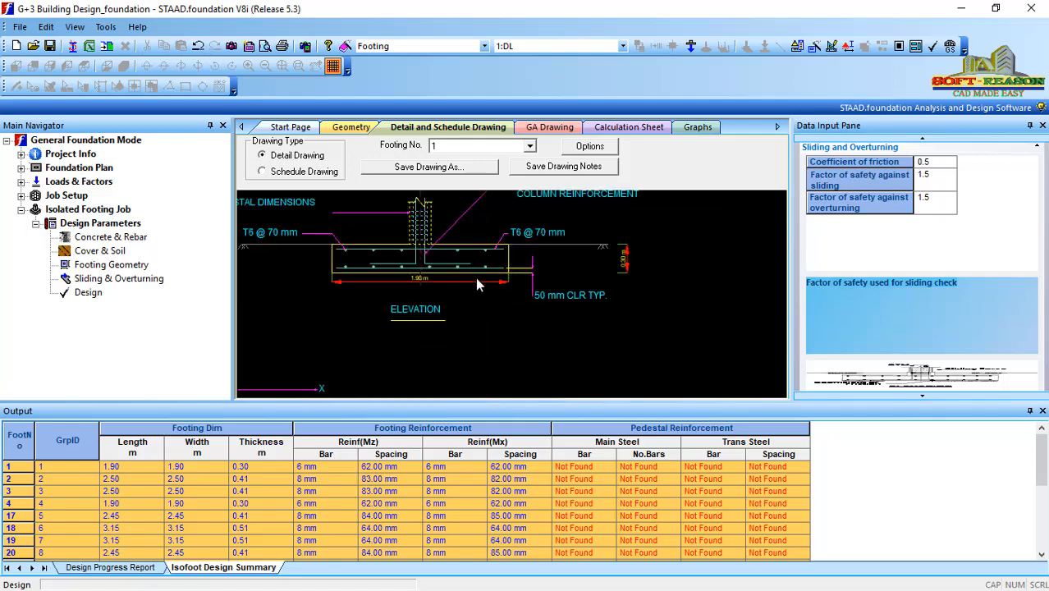
{"action": "scroll", "coordinate": [475, 276], "scroll_direction": "down", "scroll_amount": 4}
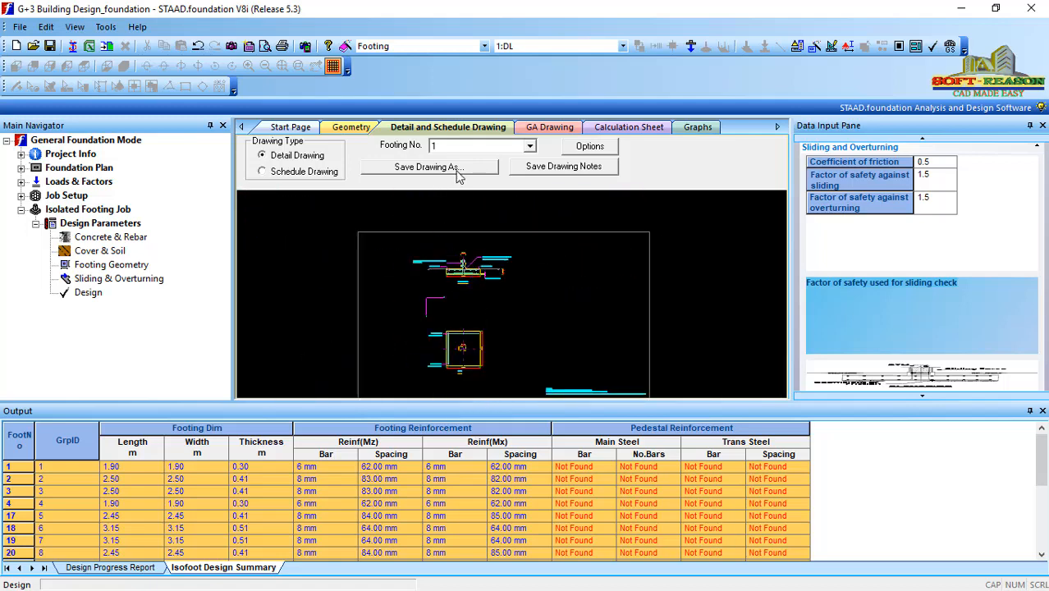
{"action": "middle_click_drag", "start_coordinate": [497, 297], "coordinate": [500, 278]}
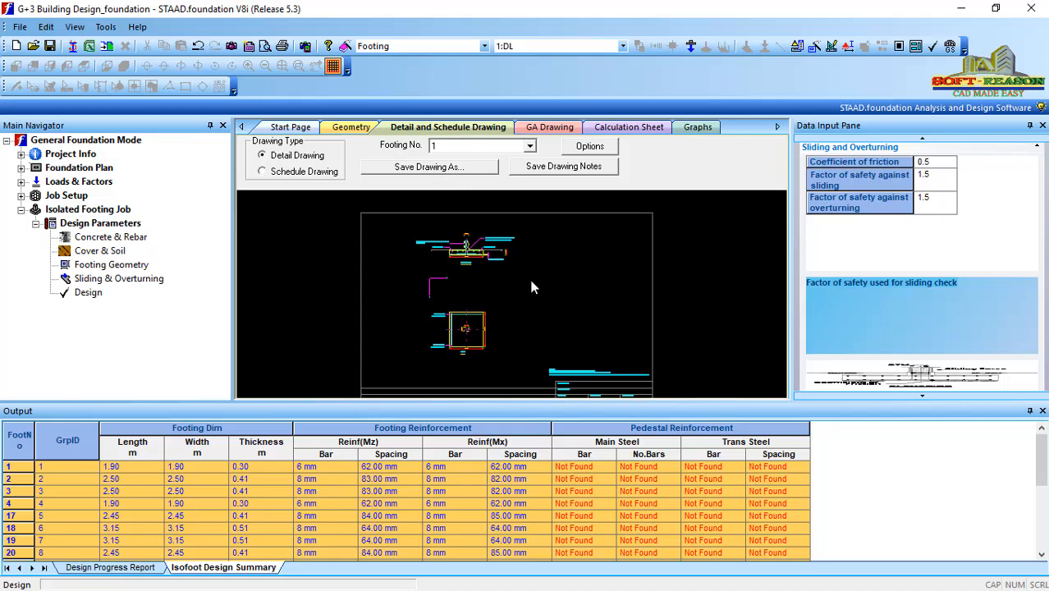
{"action": "left_click", "coordinate": [588, 147]}
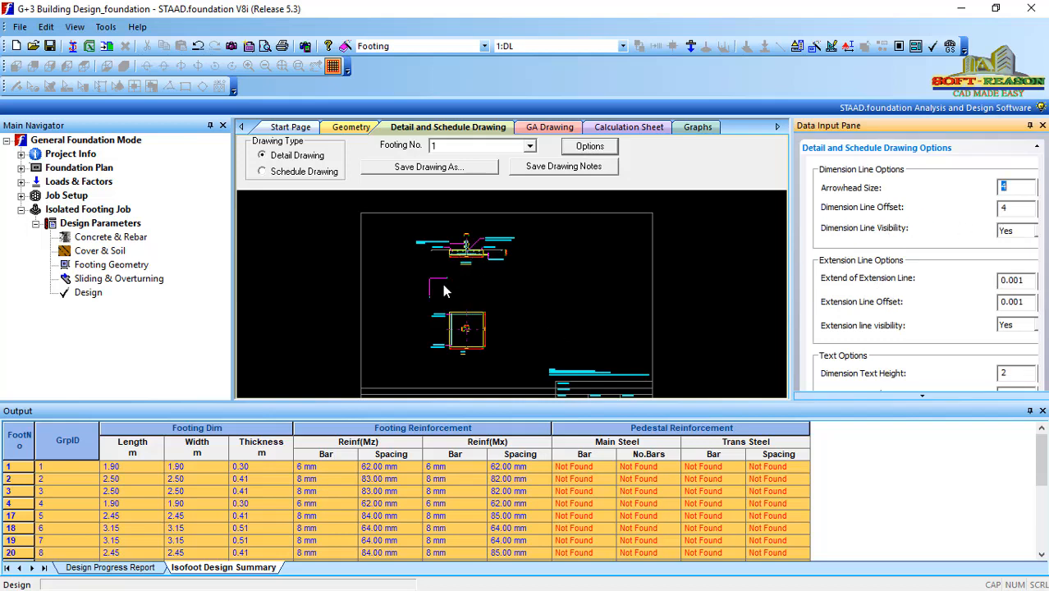
- Switch to the schedule drawing and examine the column and foundation dimension columns of its footing table
{"action": "left_click", "coordinate": [266, 172]}
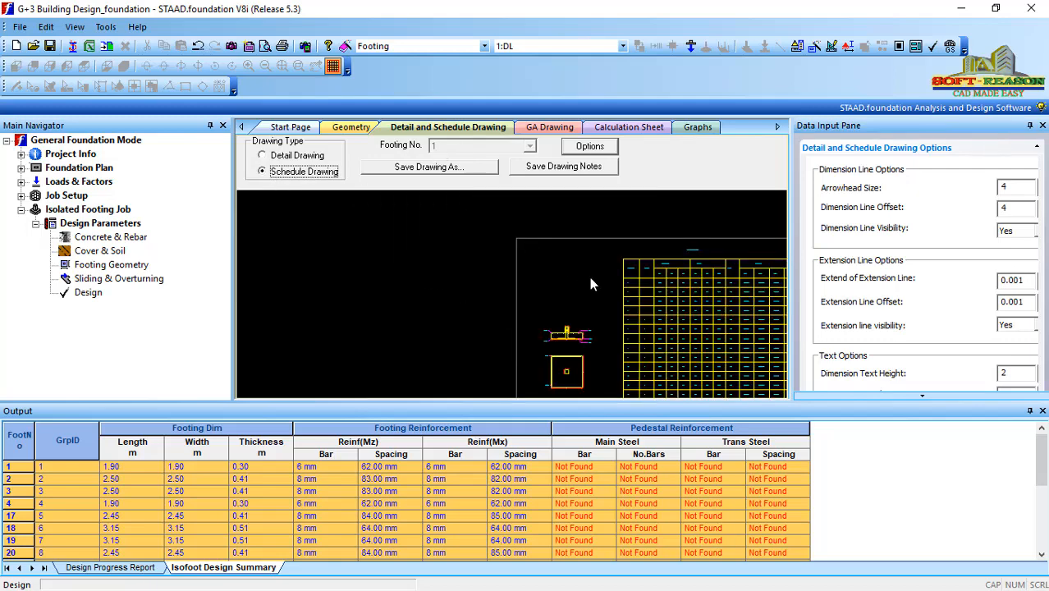
{"action": "scroll", "coordinate": [464, 256], "scroll_direction": "down", "scroll_amount": 4}
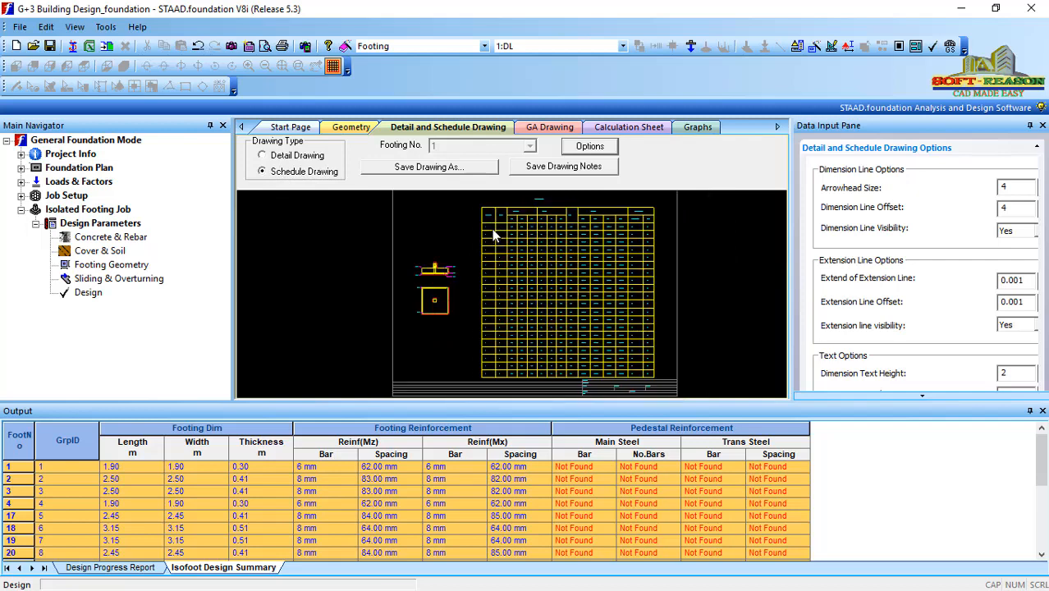
{"action": "scroll", "coordinate": [530, 218], "scroll_direction": "up", "scroll_amount": 6}
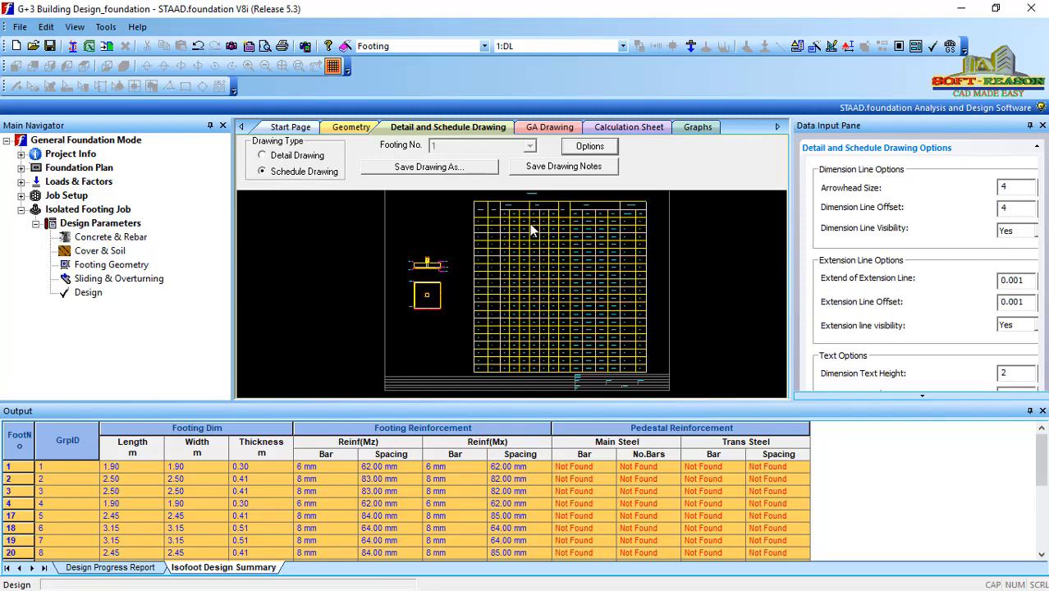
{"action": "scroll", "coordinate": [524, 218], "scroll_direction": "up", "scroll_amount": 1}
{"action": "mouse_move", "coordinate": [526, 224]}
{"action": "middle_mouse_down"}
{"action": "mouse_move", "coordinate": [534, 337]}
{"action": "mouse_move", "coordinate": [499, 280]}
{"action": "middle_mouse_up"}
{"action": "scroll", "coordinate": [516, 284], "scroll_direction": "up", "scroll_amount": 1}
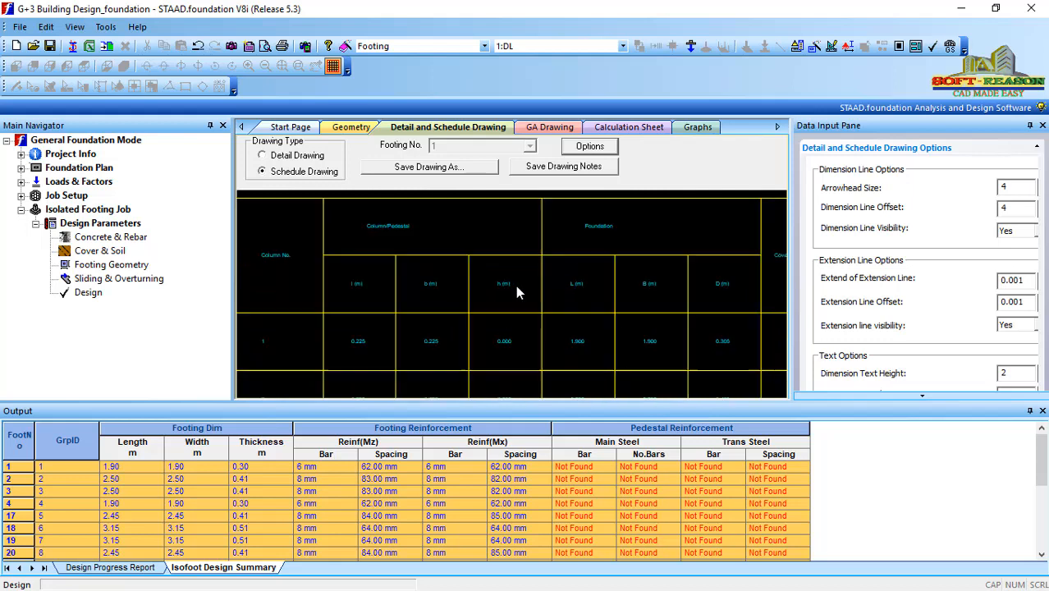
{"action": "scroll", "coordinate": [612, 258], "scroll_direction": "up", "scroll_amount": 1}
{"action": "scroll", "coordinate": [613, 262], "scroll_direction": "up", "scroll_amount": 1}
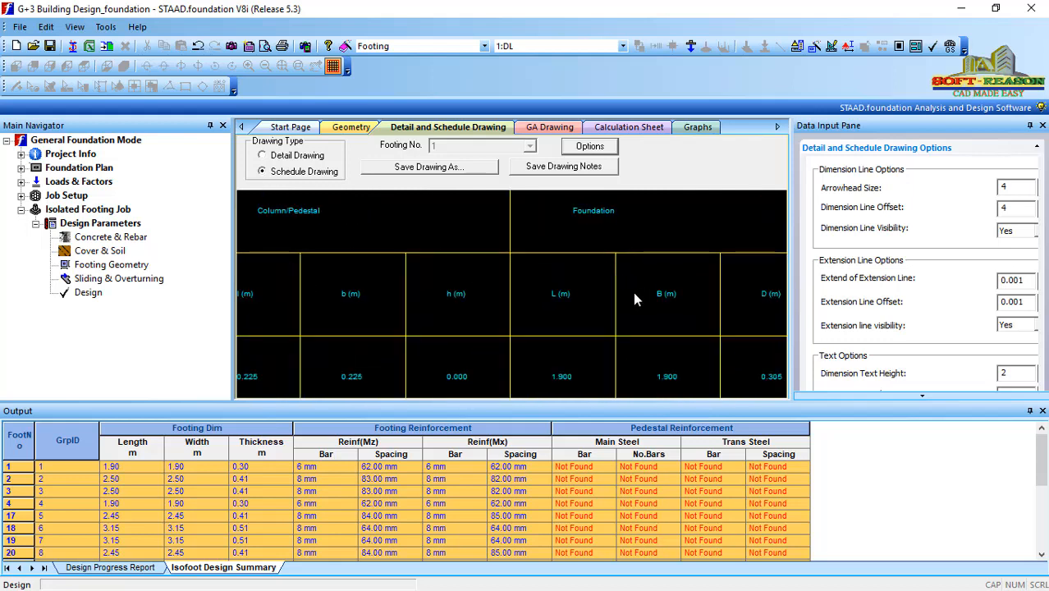
{"action": "scroll", "coordinate": [541, 280], "scroll_direction": "up", "scroll_amount": 1}
{"action": "scroll", "coordinate": [565, 281], "scroll_direction": "down", "scroll_amount": 4}
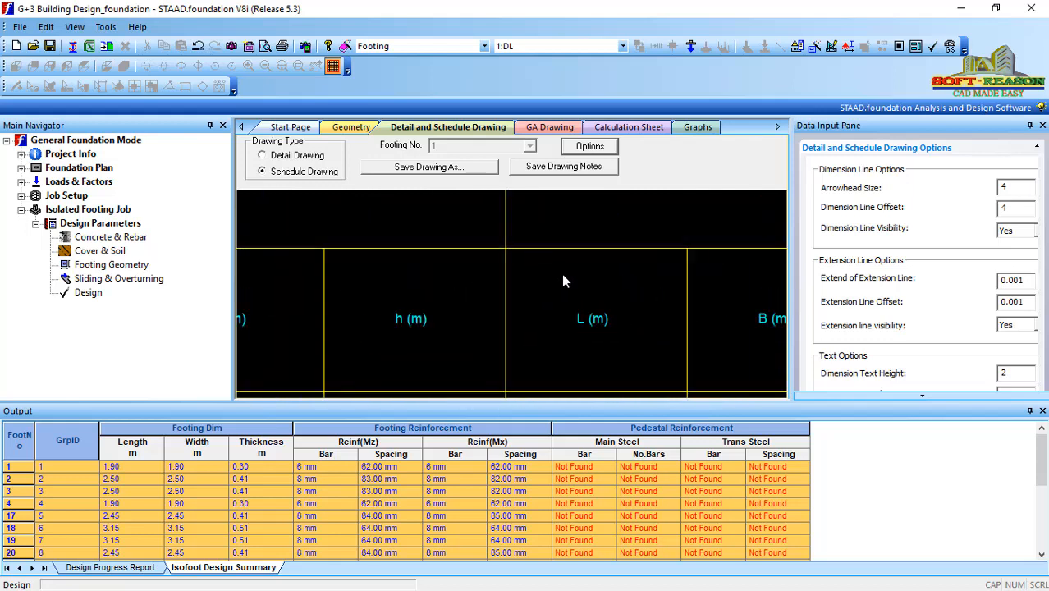
{"action": "scroll", "coordinate": [574, 285], "scroll_direction": "down", "scroll_amount": 5}
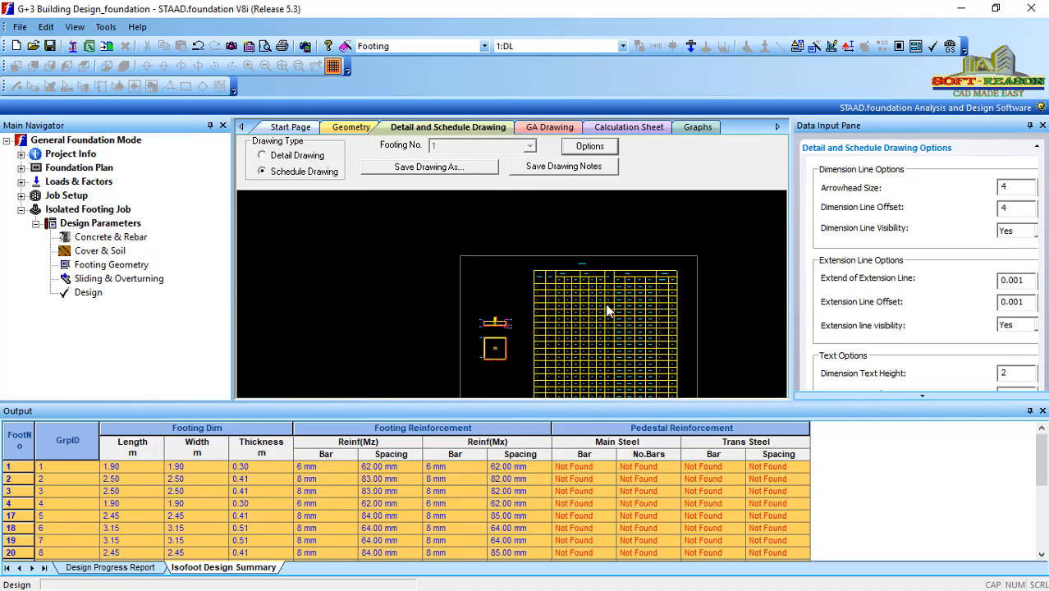
- Open the general arrangement (GA) drawing and inspect the footing layout and the footing size schedule
{"action": "left_click", "coordinate": [558, 130]}
{"action": "scroll", "coordinate": [449, 280], "scroll_direction": "down", "scroll_amount": 3}
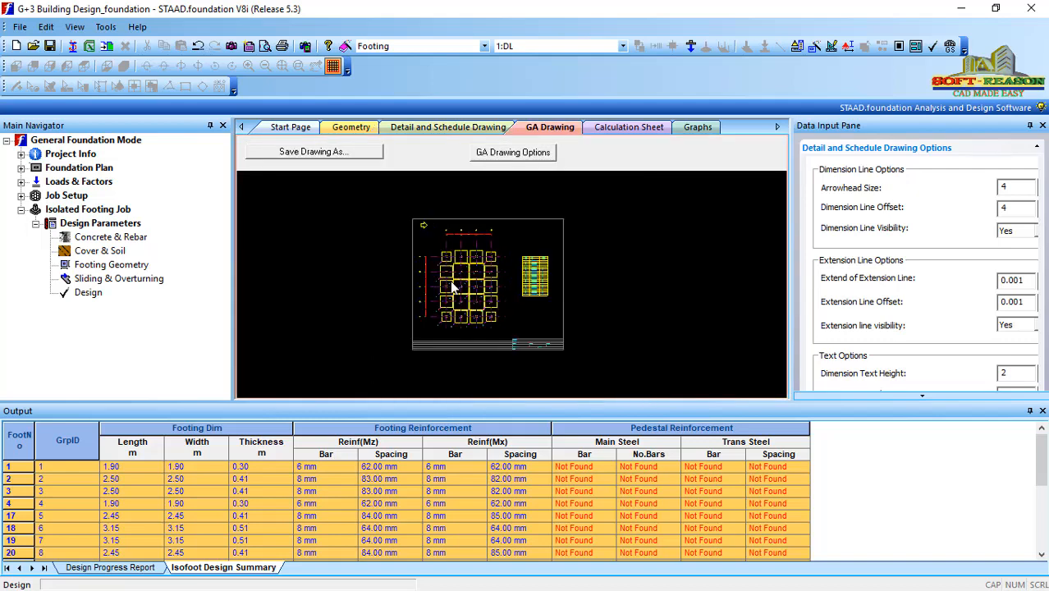
{"action": "scroll", "coordinate": [450, 288], "scroll_direction": "up", "scroll_amount": 4}
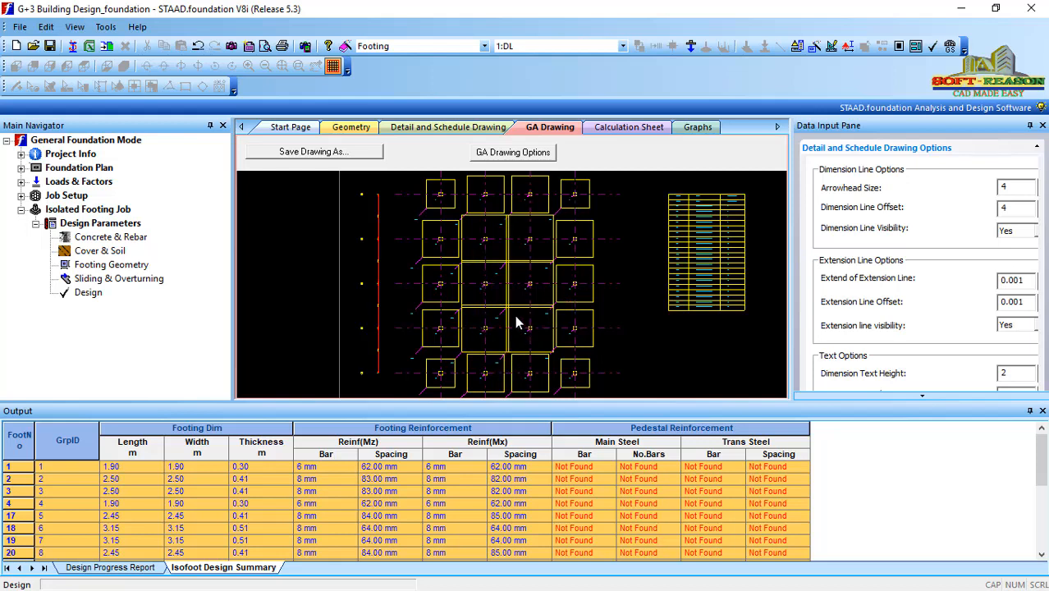
{"action": "scroll", "coordinate": [749, 248], "scroll_direction": "up", "scroll_amount": 3}
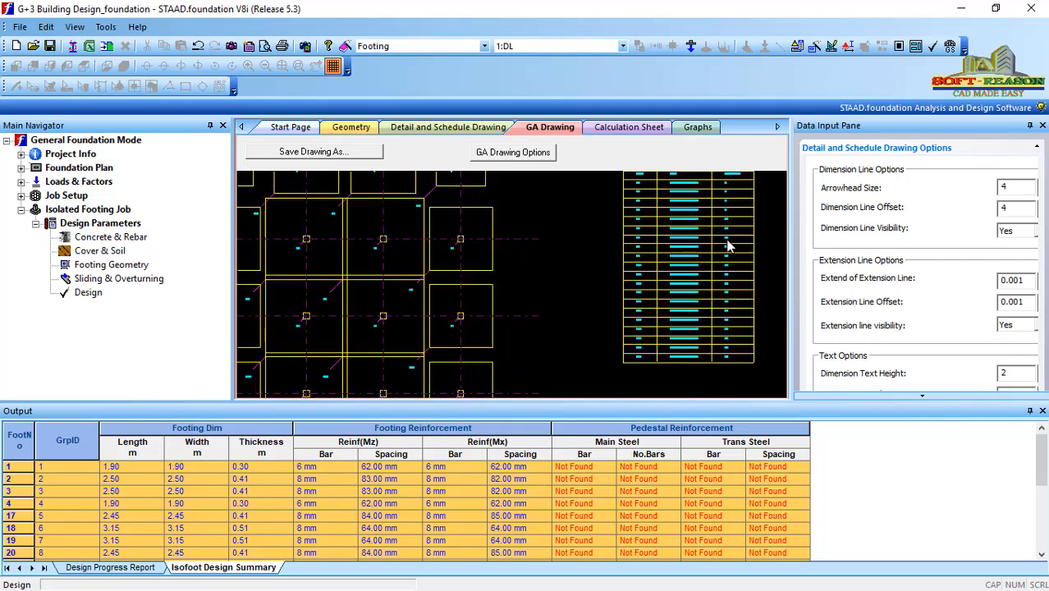
{"action": "scroll", "coordinate": [696, 238], "scroll_direction": "up", "scroll_amount": 4}
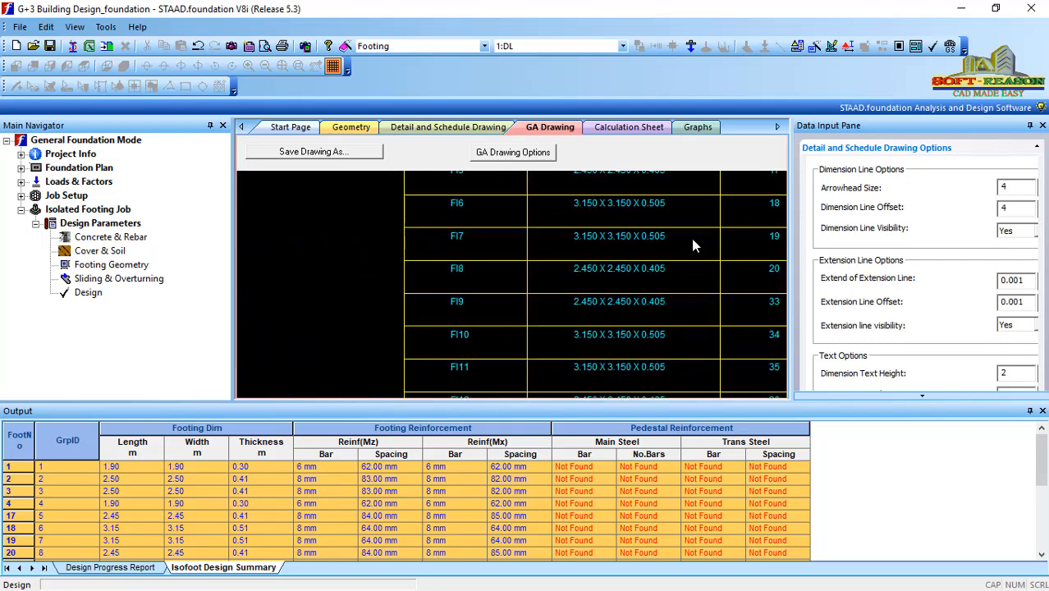
{"action": "scroll", "coordinate": [693, 239], "scroll_direction": "down", "scroll_amount": 3}
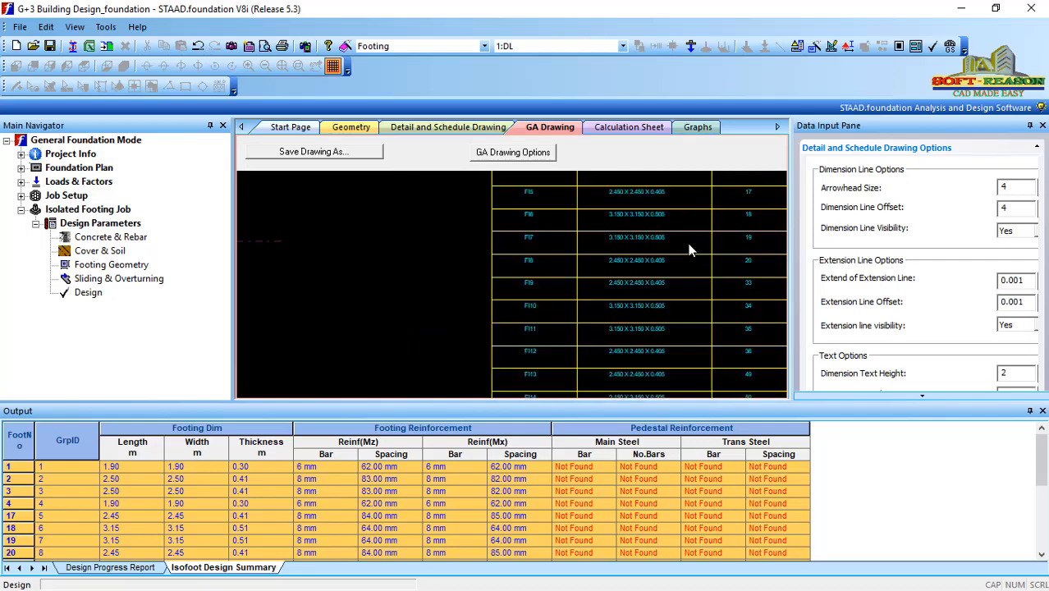
{"action": "scroll", "coordinate": [597, 222], "scroll_direction": "down", "scroll_amount": 4}
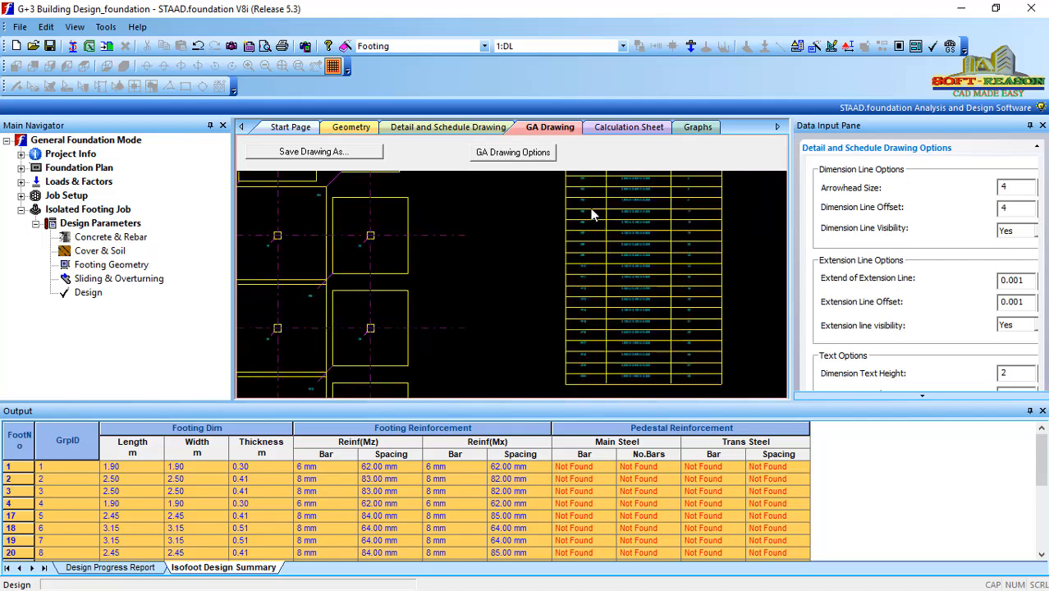
{"action": "scroll", "coordinate": [606, 236], "scroll_direction": "down", "scroll_amount": 2}
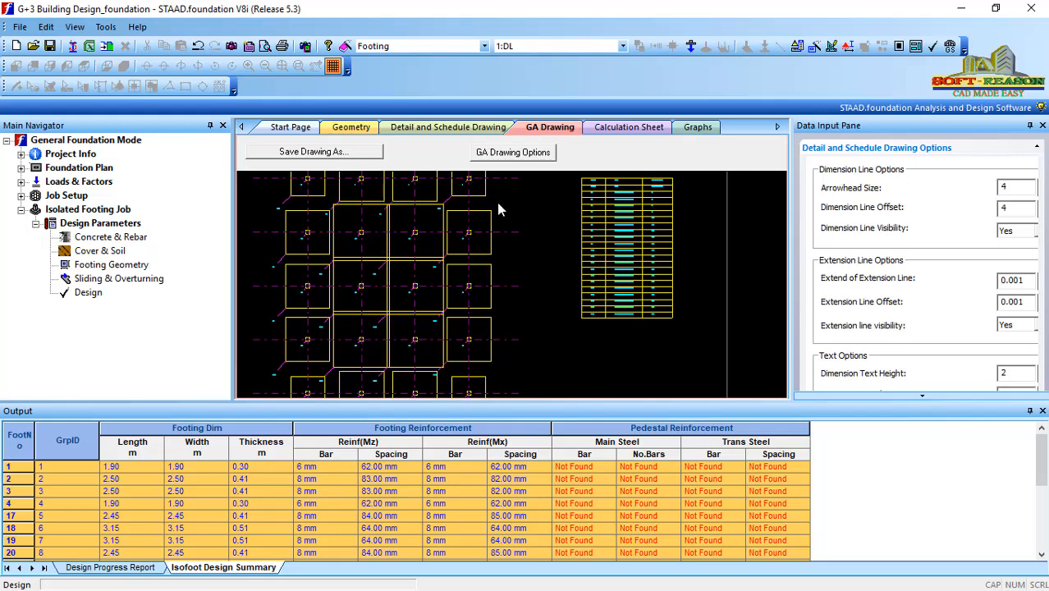
- Set the GA drawing options to display columns only, refresh the drawing and inspect the column layout
{"action": "left_click", "coordinate": [513, 154]}
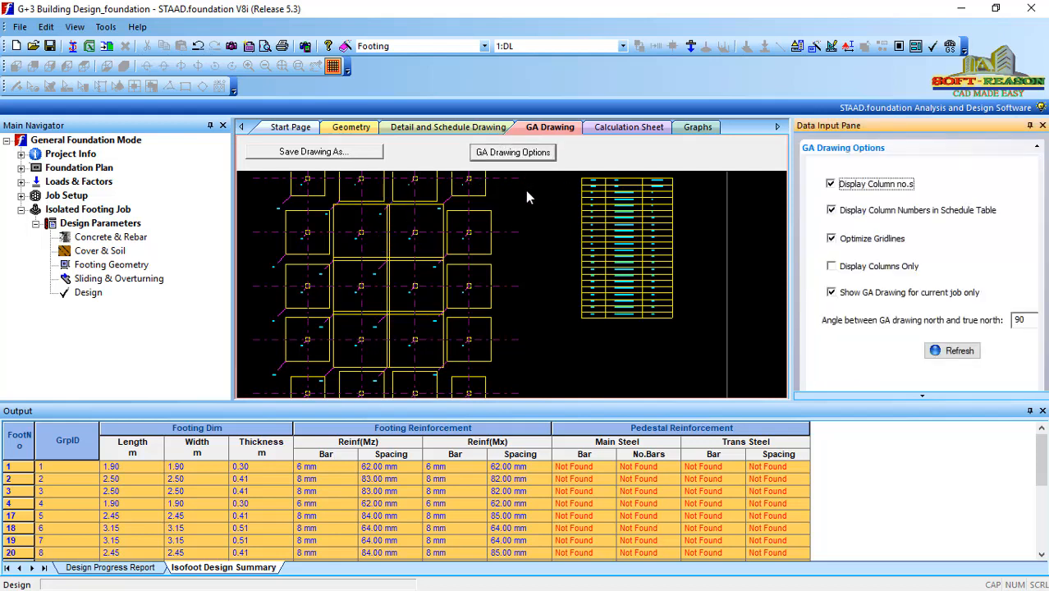
{"action": "middle_click_drag", "start_coordinate": [545, 306], "coordinate": [659, 316]}
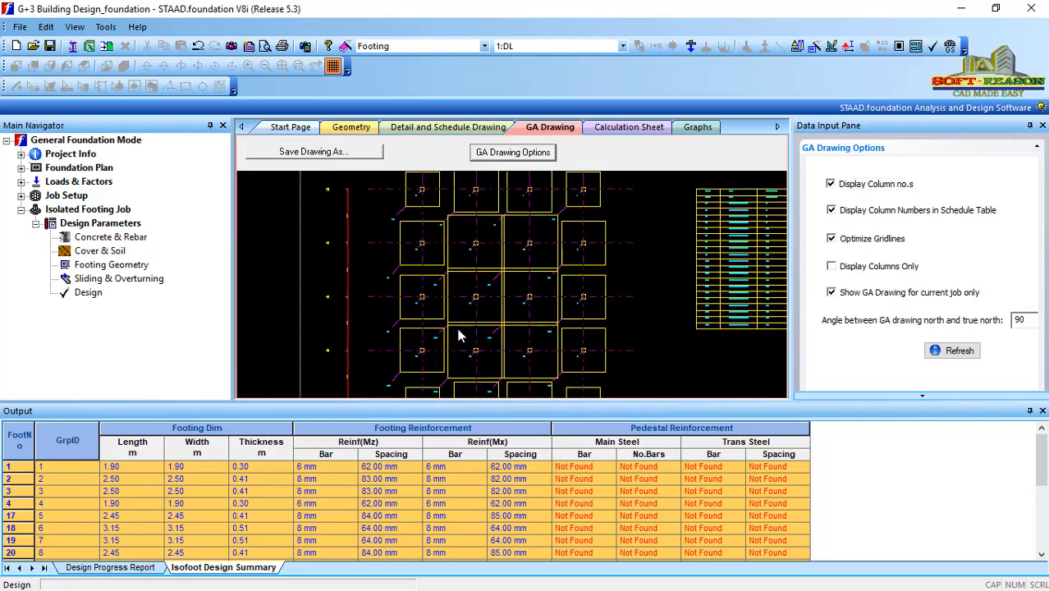
{"action": "left_click", "coordinate": [831, 266]}
{"action": "left_click", "coordinate": [952, 350]}
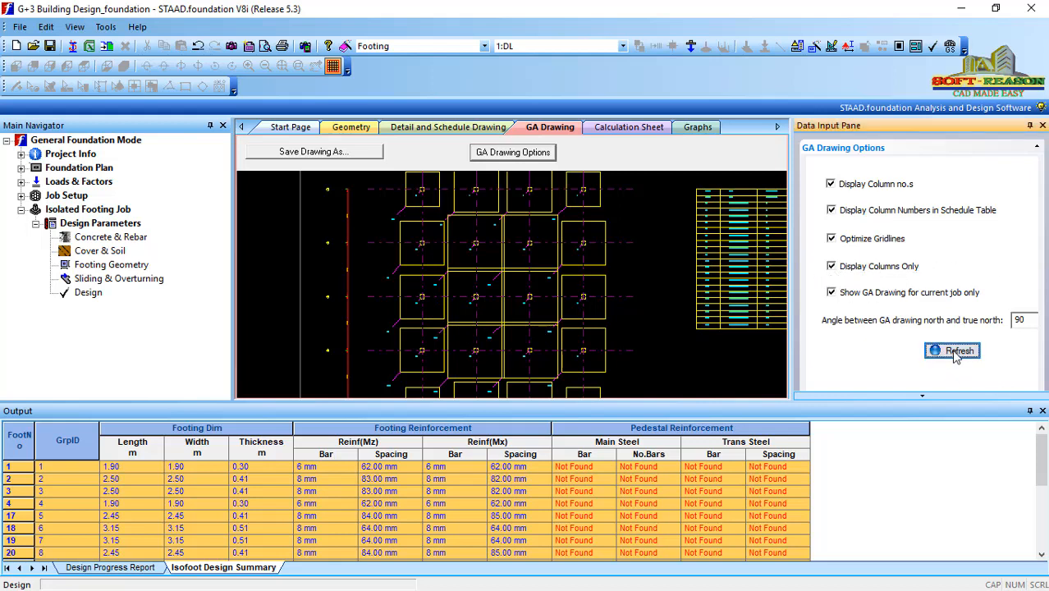
{"action": "scroll", "coordinate": [461, 310], "scroll_direction": "down", "scroll_amount": 4}
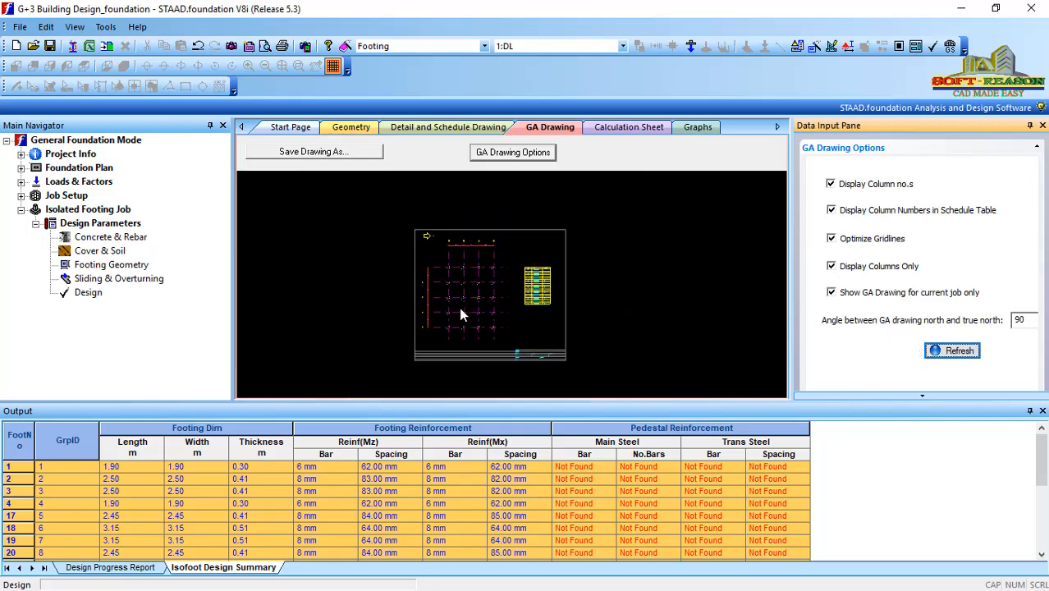
{"action": "scroll", "coordinate": [460, 309], "scroll_direction": "up", "scroll_amount": 5}
{"action": "scroll", "coordinate": [460, 316], "scroll_direction": "up", "scroll_amount": 2}
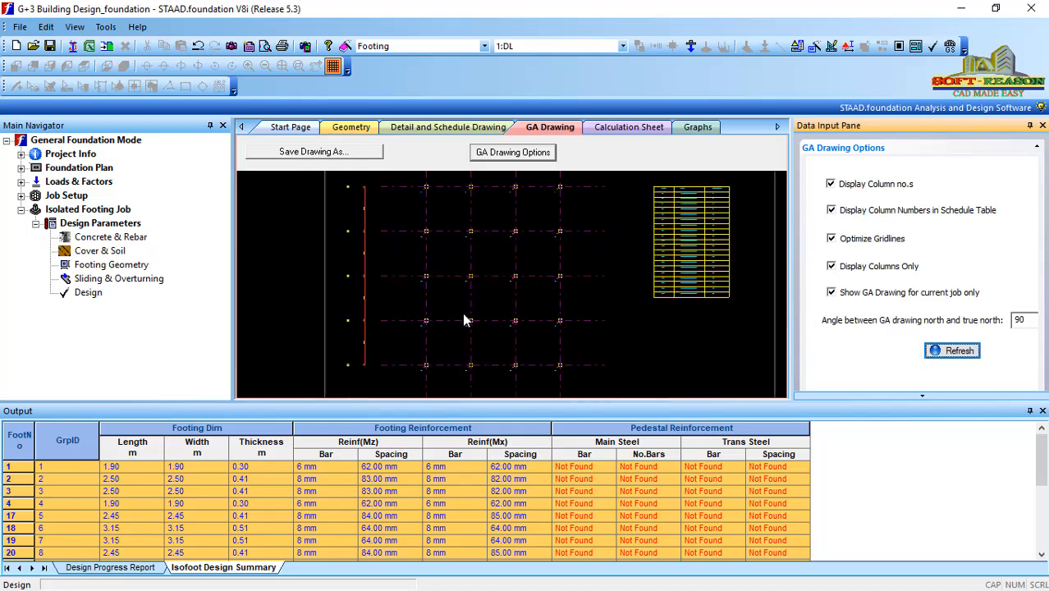
- Turn off the columns-only display and refresh the GA drawing to bring back the footing outlines
{"action": "left_click", "coordinate": [831, 266]}
{"action": "left_click", "coordinate": [950, 353]}
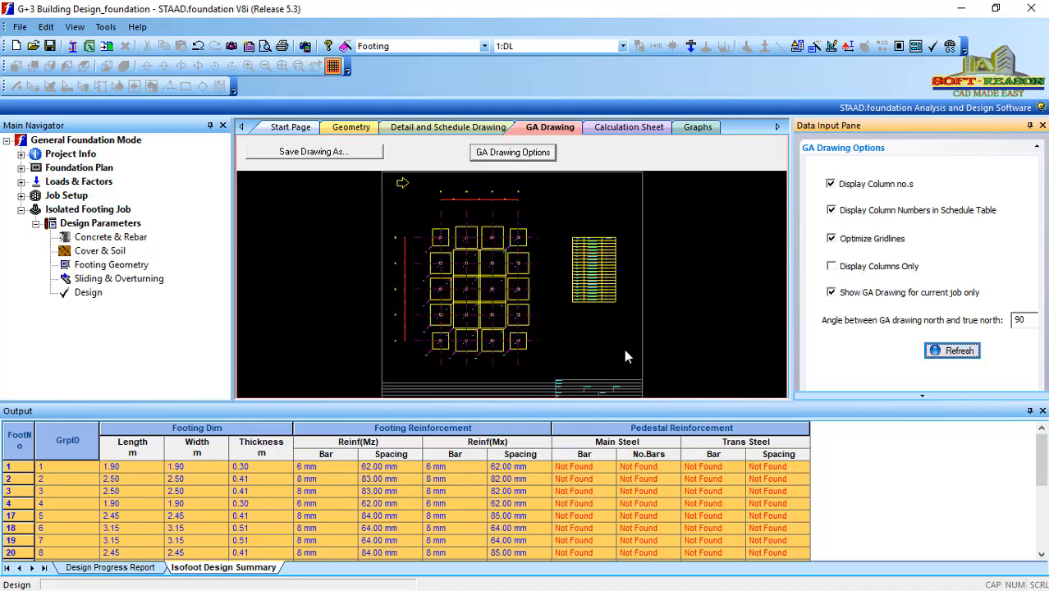
{"action": "scroll", "coordinate": [448, 248], "scroll_direction": "down", "scroll_amount": 2}
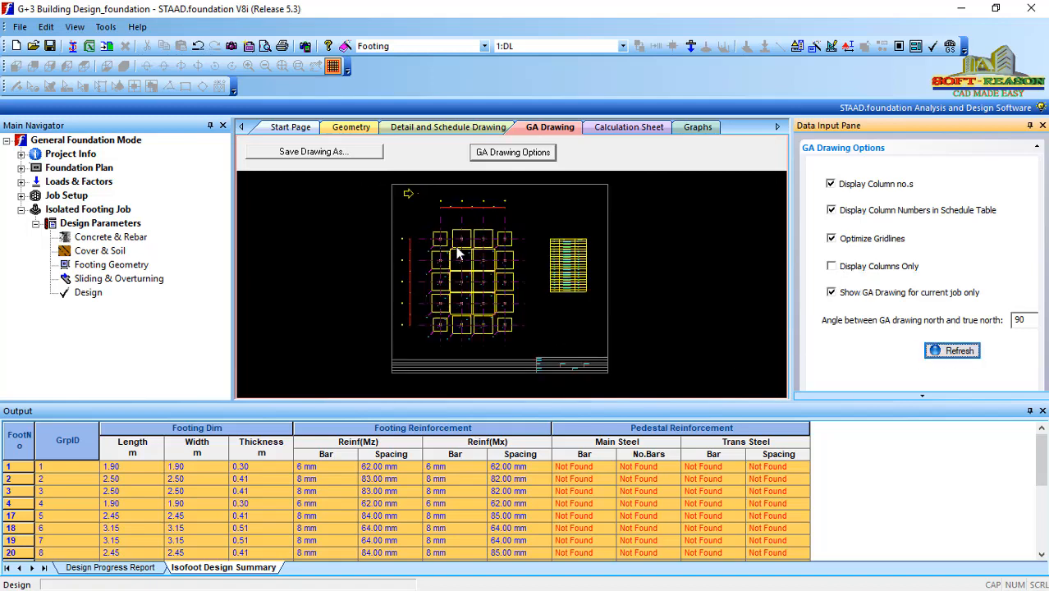
- Look over the refreshed footing layout in the GA drawing, and open the calculation sheet at its final reinforcement result
{"action": "scroll", "coordinate": [449, 262], "scroll_direction": "up", "scroll_amount": 2}
{"action": "scroll", "coordinate": [449, 267], "scroll_direction": "down", "scroll_amount": 3}
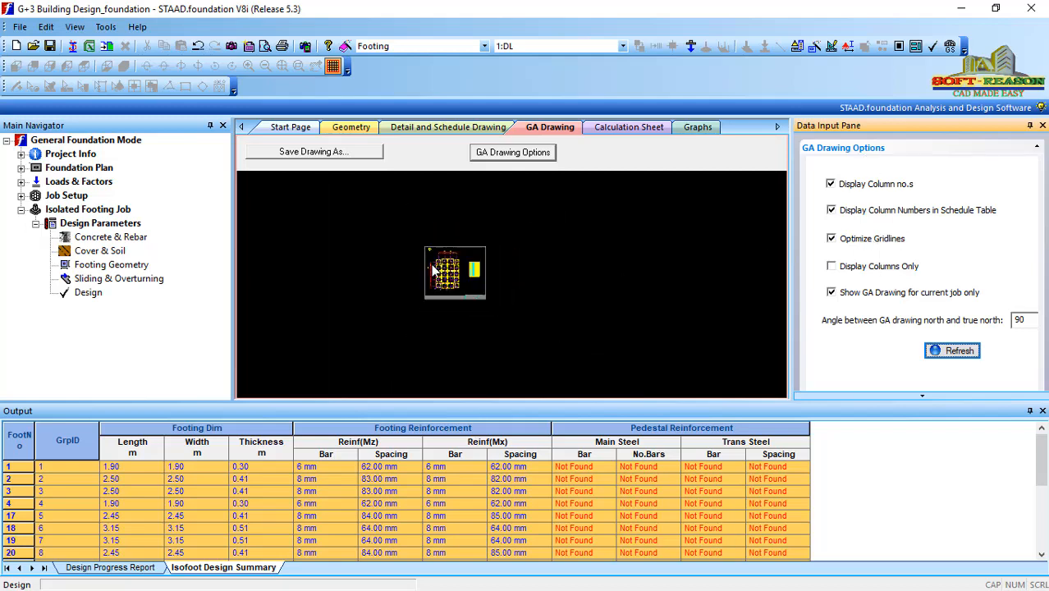
{"action": "scroll", "coordinate": [435, 279], "scroll_direction": "up", "scroll_amount": 4}
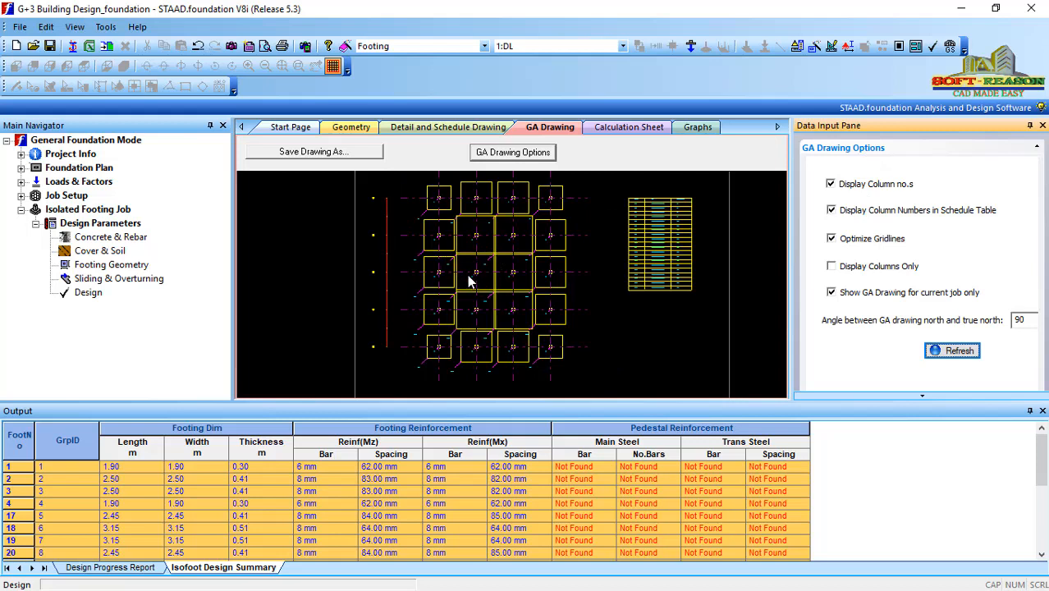
{"action": "left_click", "coordinate": [623, 128]}
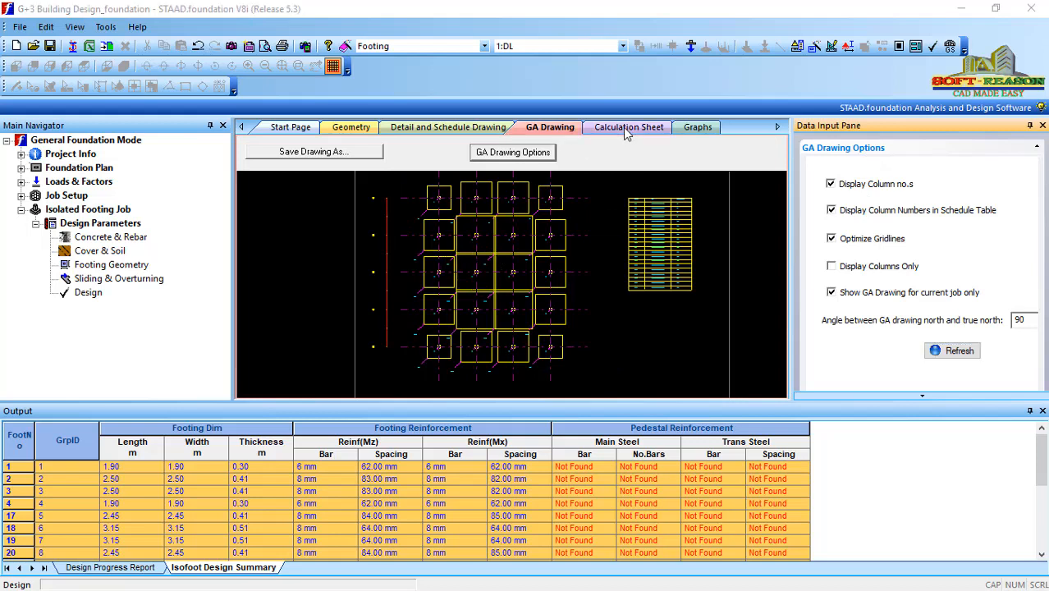
{"action": "left_click", "coordinate": [587, 334]}
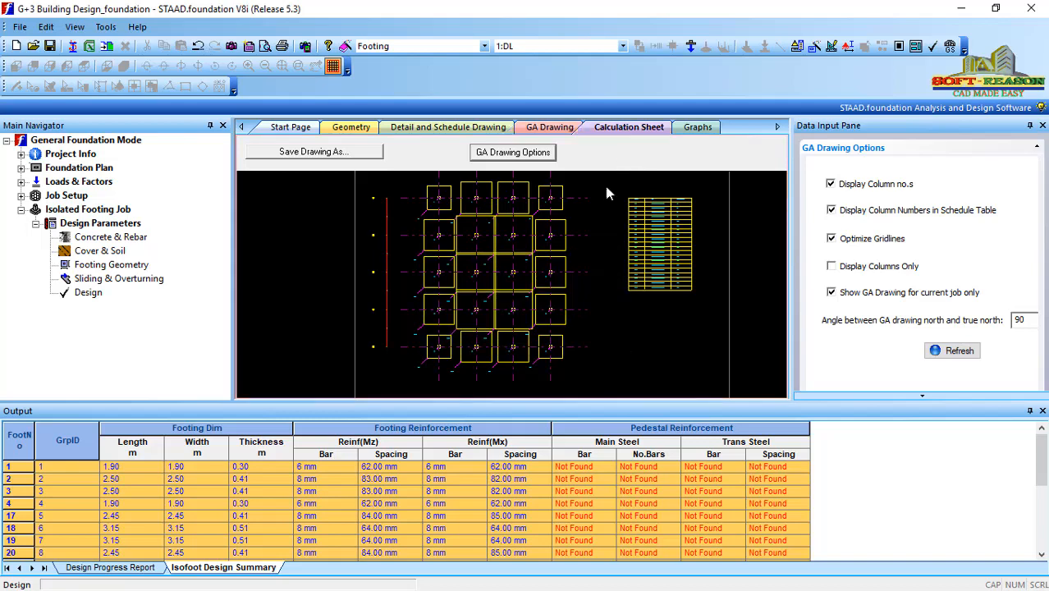
{"action": "scroll", "coordinate": [528, 339], "scroll_direction": "down", "scroll_amount": 15}
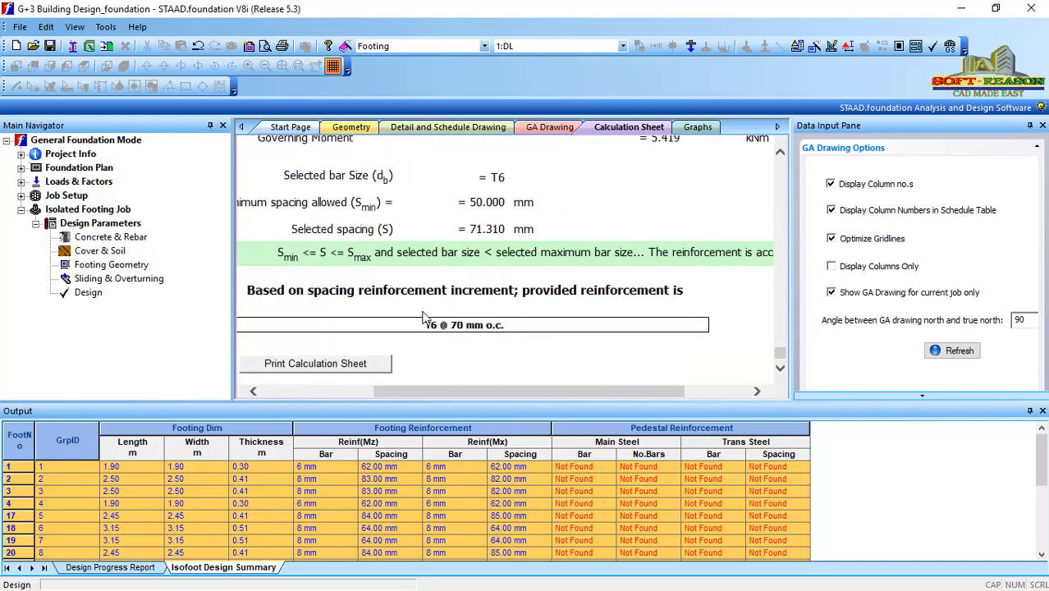
- Bring up the print settings for the calculation sheet, choose Nitro PDF Creator (Pro 11) as the printer, and cancel without printing
{"action": "left_click", "coordinate": [309, 368]}
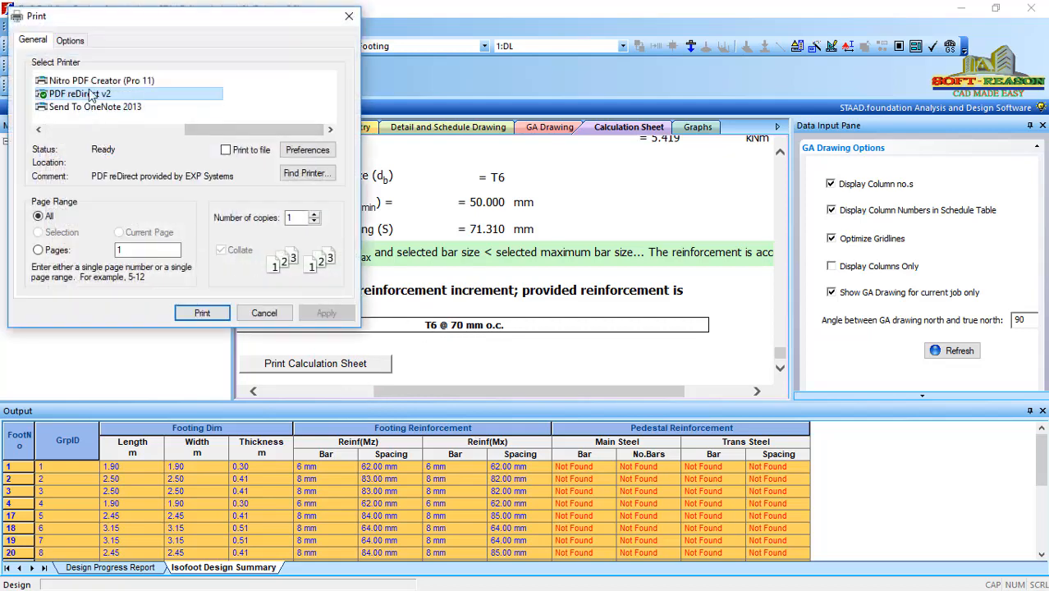
{"action": "left_click", "coordinate": [86, 80]}
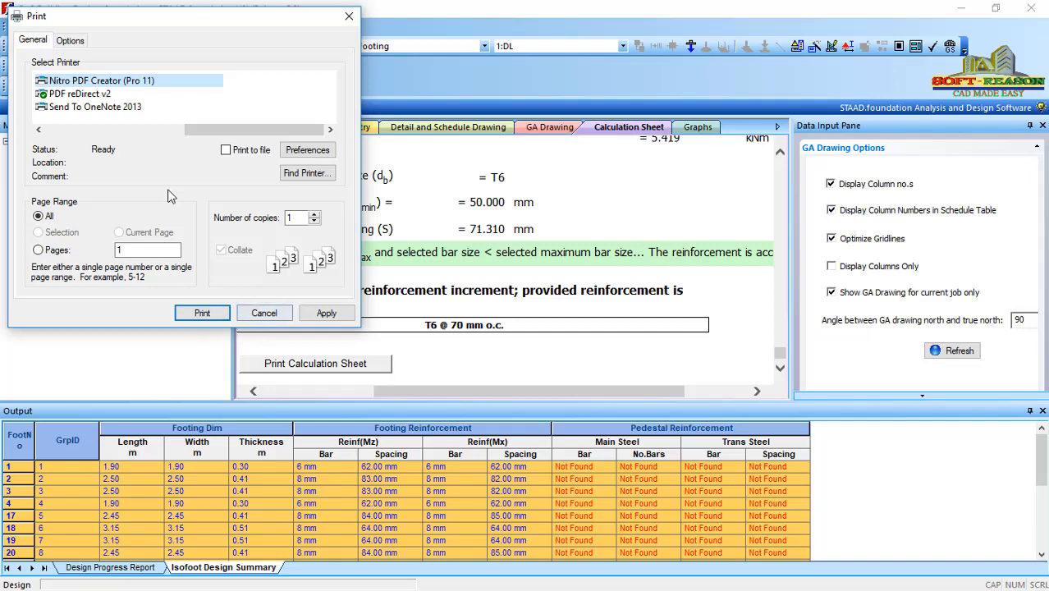
{"action": "left_click", "coordinate": [263, 312]}
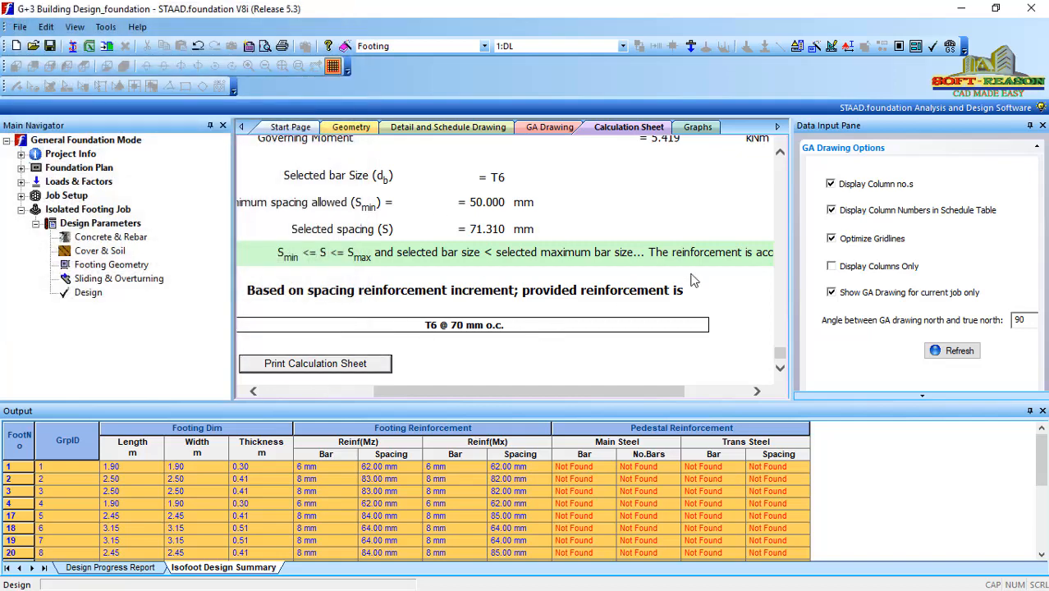
- Go back up through the calculation sheet to review the top reinforcement design calculations
{"action": "scroll", "coordinate": [609, 308], "scroll_direction": "up", "scroll_amount": 16}
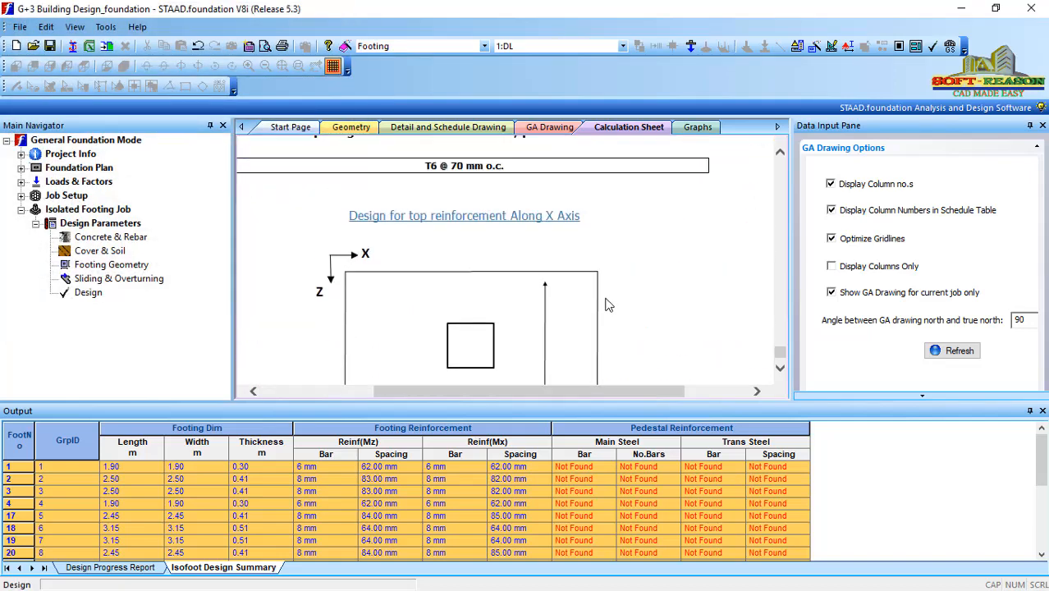
{"action": "scroll", "coordinate": [525, 293], "scroll_direction": "up", "scroll_amount": 5}
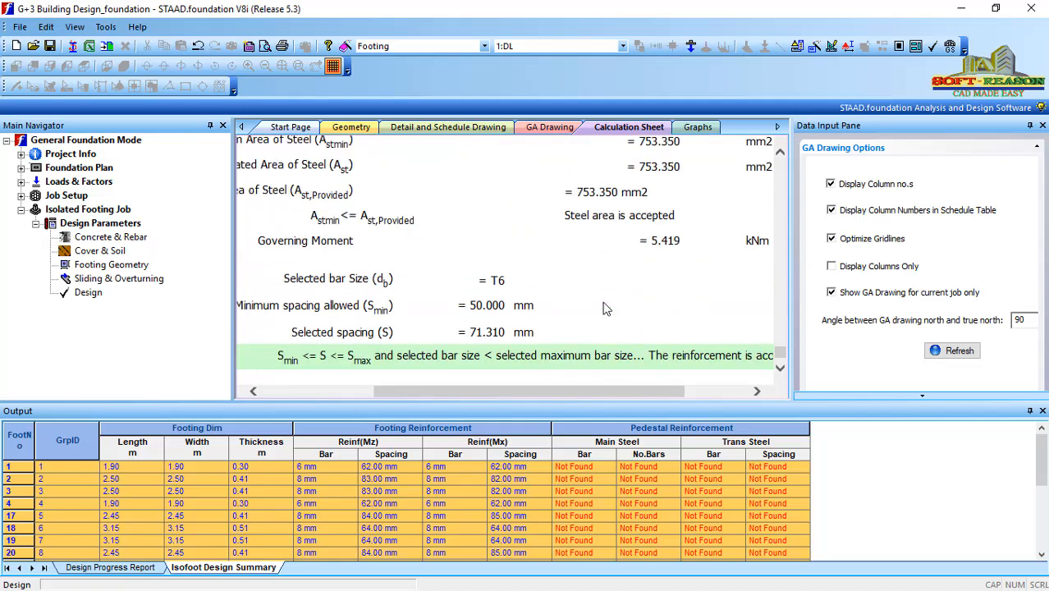